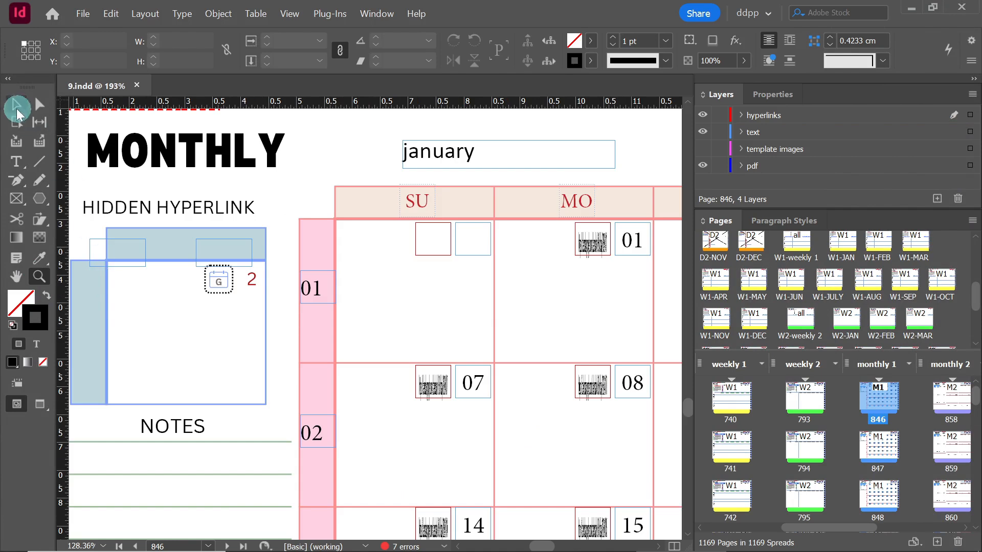
- Compare the hyperlink frames over the calendar, PREVIOUS and NEXT buttons on page 846 with the template images layer
{"action": "left_click", "coordinate": [592, 239]}
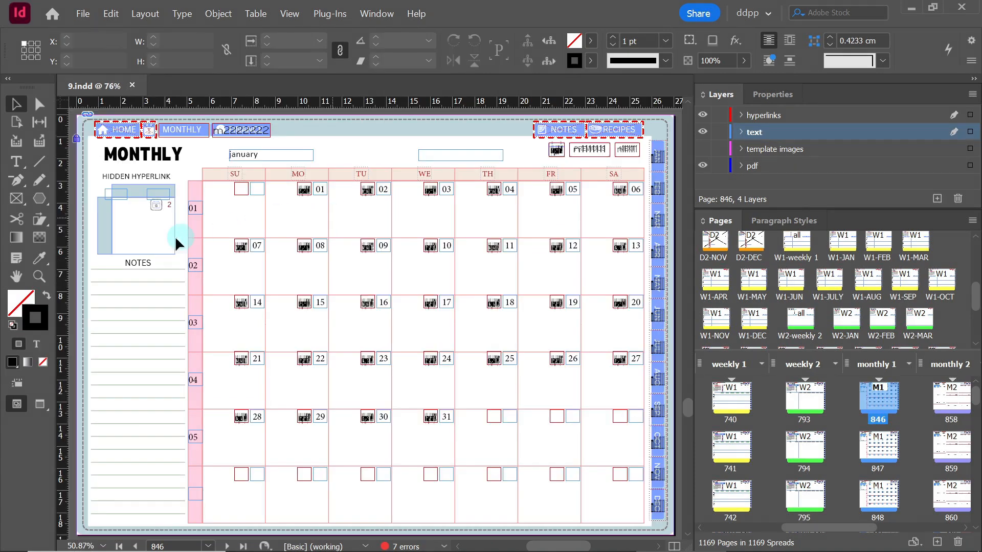
{"action": "left_click", "coordinate": [39, 276]}
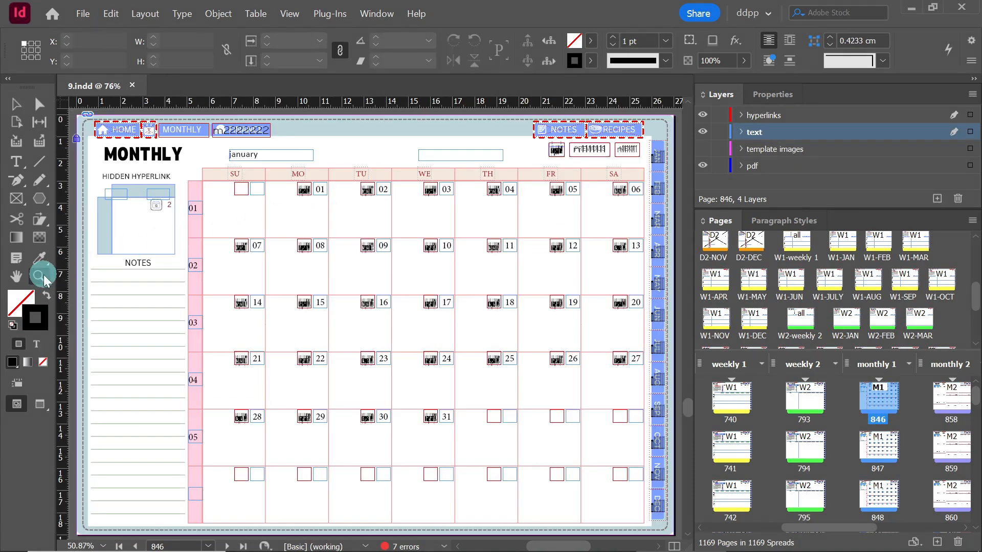
{"action": "left_click_drag", "start_coordinate": [656, 118], "coordinate": [474, 210]}
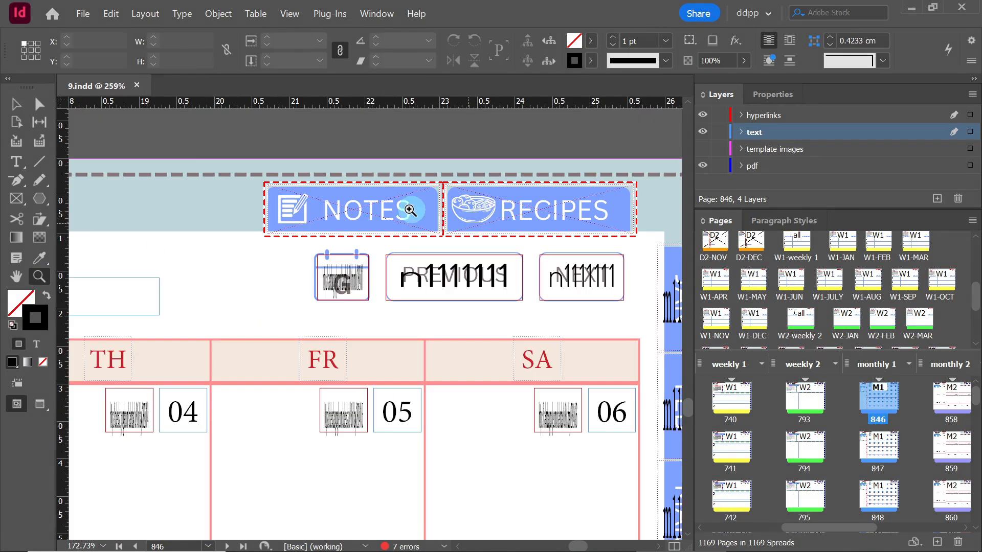
{"action": "key", "text": "t"}
{"action": "left_click", "coordinate": [446, 284]}
{"action": "left_click", "coordinate": [702, 149]}
{"action": "key", "text": "Escape"}
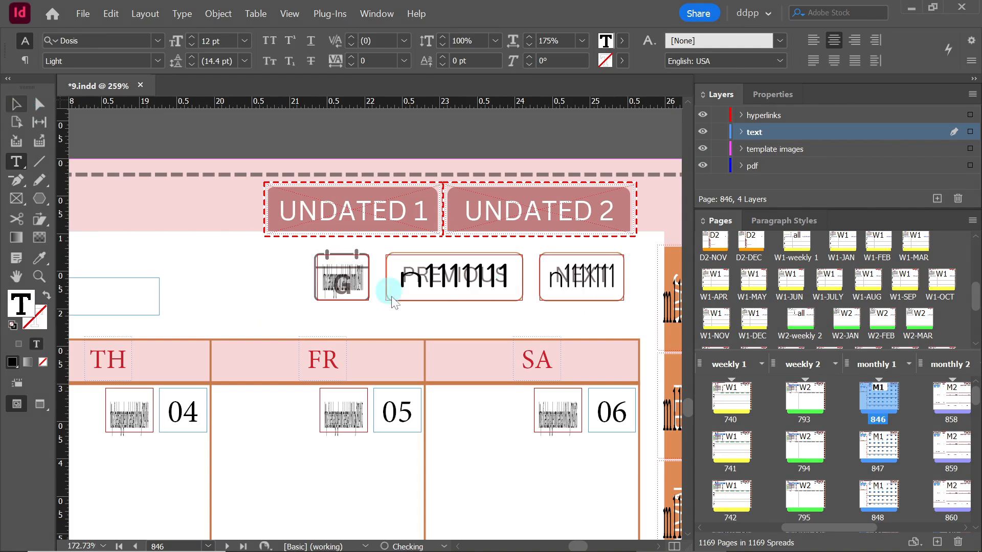
{"action": "left_click_drag", "start_coordinate": [289, 245], "coordinate": [592, 281]}
{"action": "left_click", "coordinate": [702, 149]}
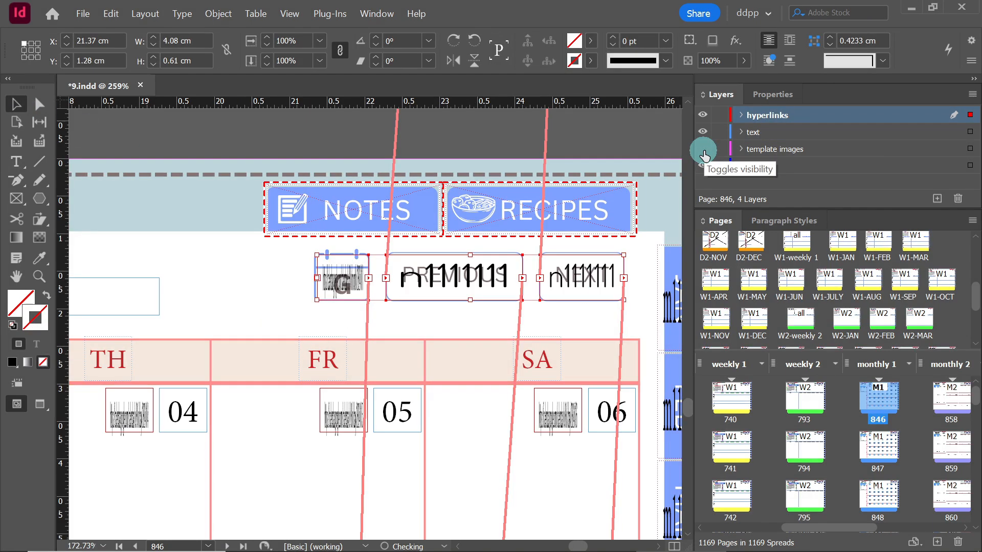
{"action": "left_click", "coordinate": [635, 292]}
- Hide and reshow the hyperlinks layer to check the navigation buttons beneath it, ending with the whole of page 846 in view
{"action": "left_click", "coordinate": [703, 115]}
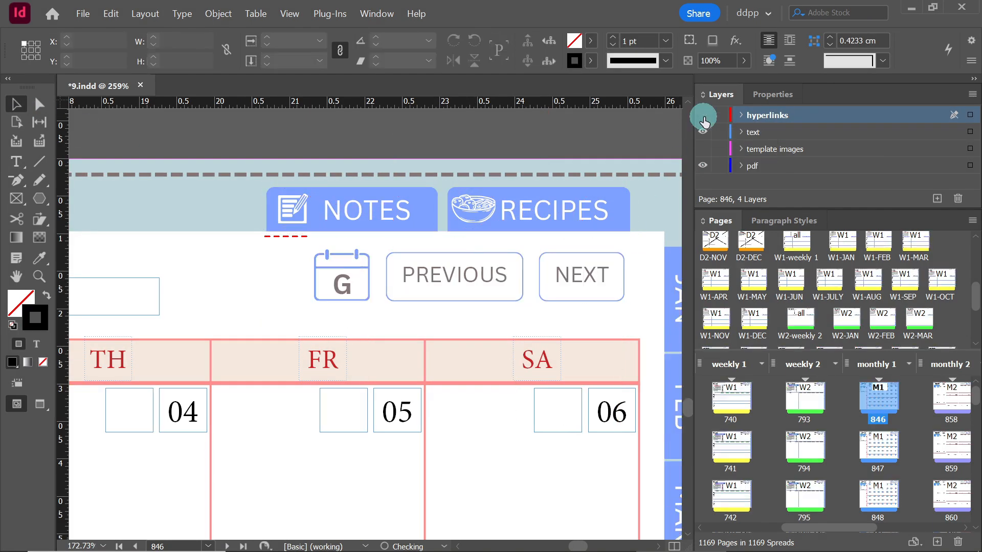
{"action": "left_click", "coordinate": [703, 114]}
{"action": "double_click", "coordinate": [881, 403]}
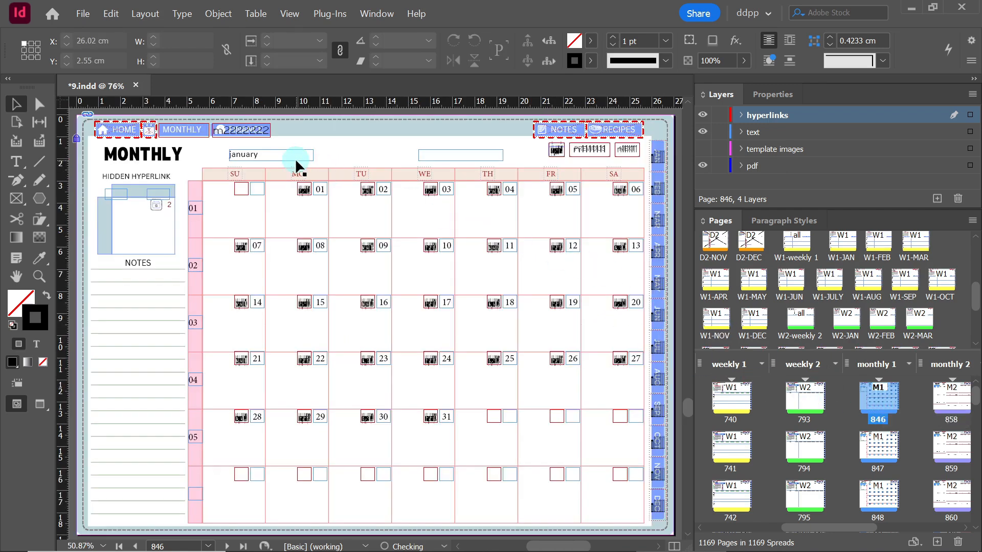
- Set the month name in the heading of page 846 to all caps
{"action": "left_click", "coordinate": [19, 162]}
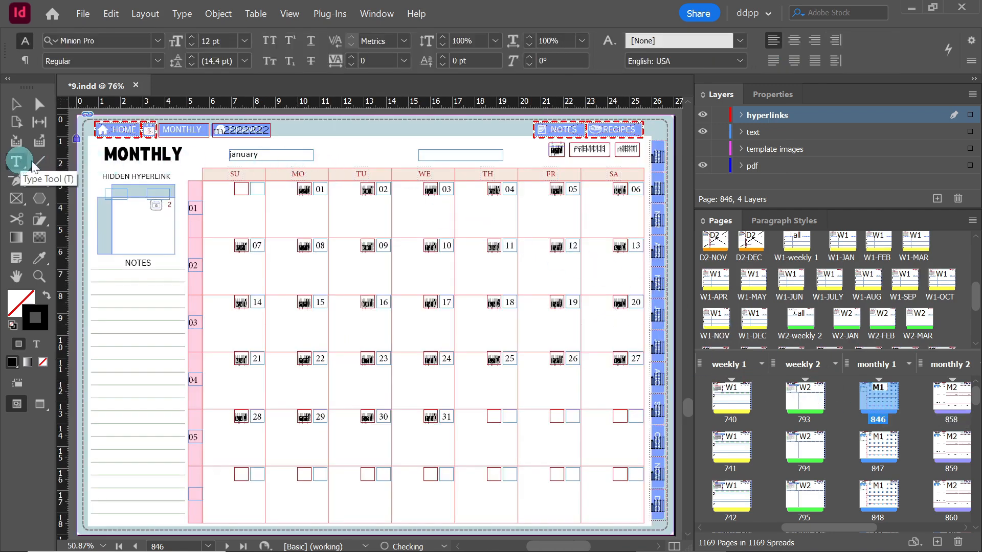
{"action": "left_click", "coordinate": [322, 184]}
{"action": "key", "text": "ctrl+a"}
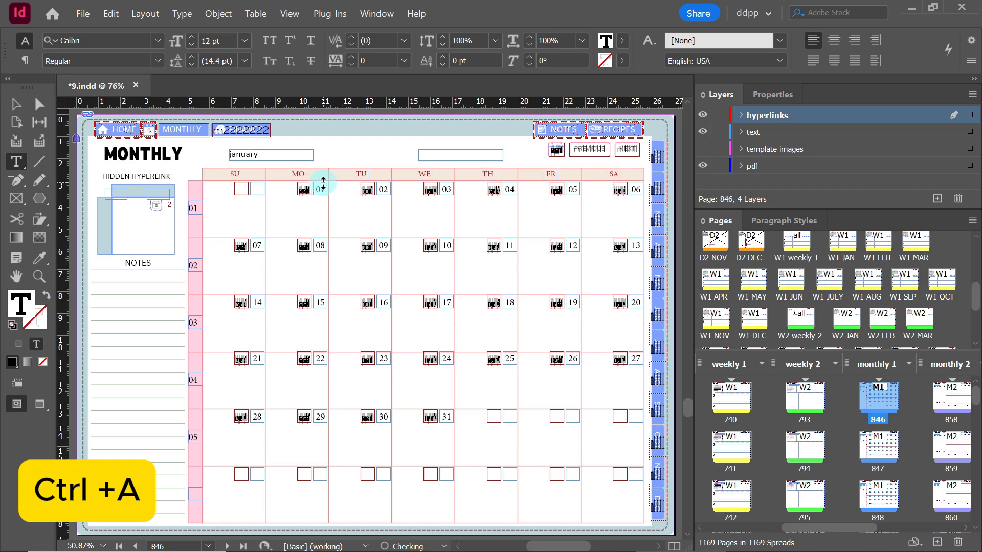
{"action": "left_click", "coordinate": [270, 41]}
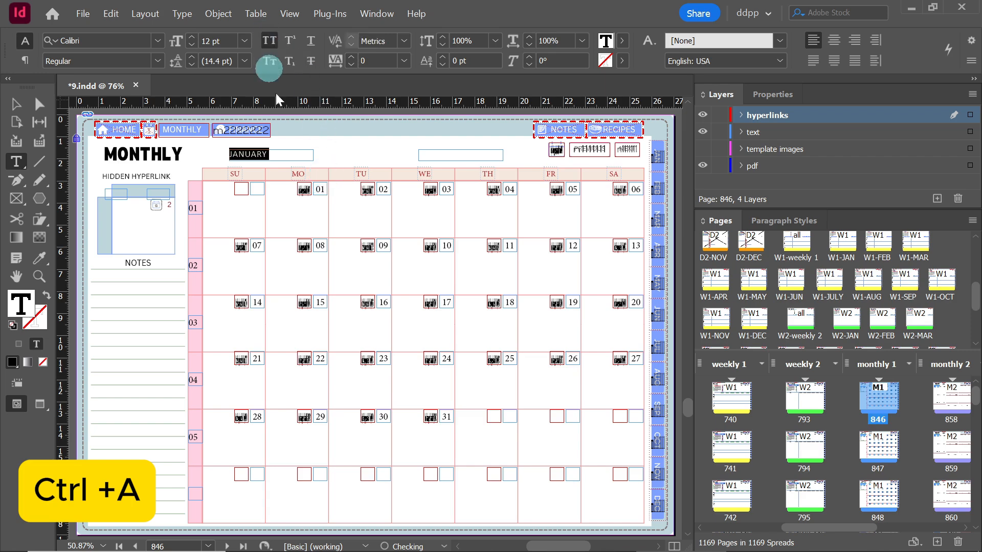
{"action": "left_click", "coordinate": [16, 105]}
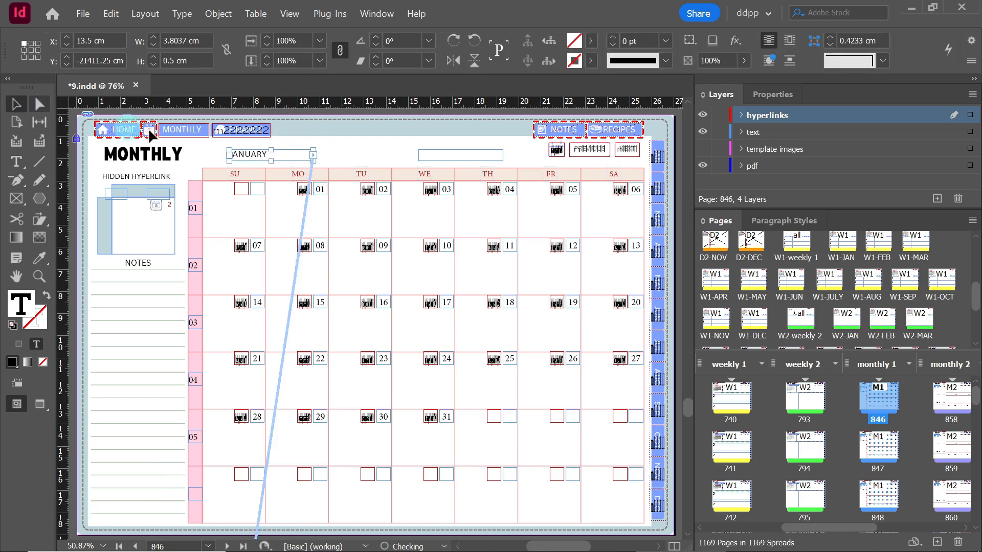
{"action": "left_click", "coordinate": [366, 152]}
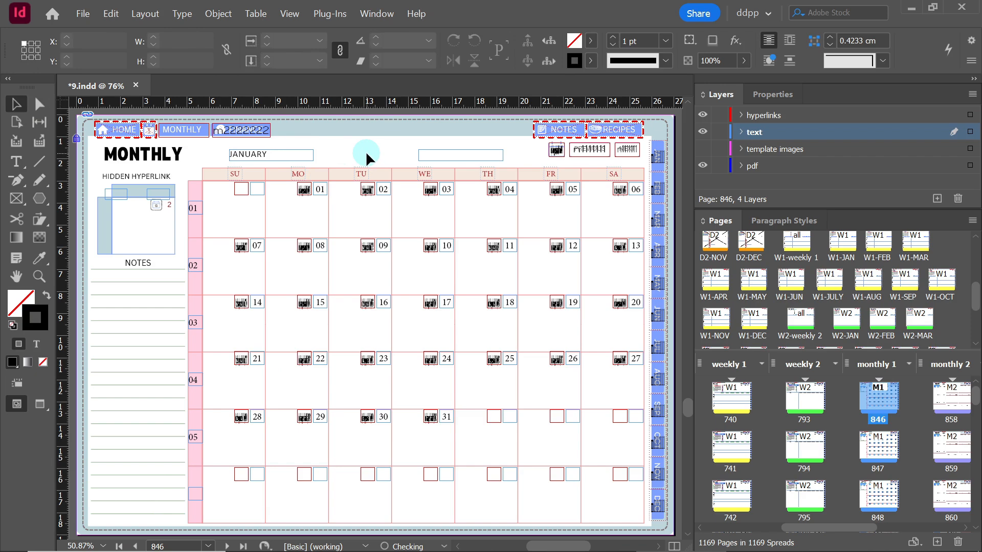
- Center-align all the week numbers in the pink column beside the calendar grid on page 846
{"action": "left_click", "coordinate": [17, 163]}
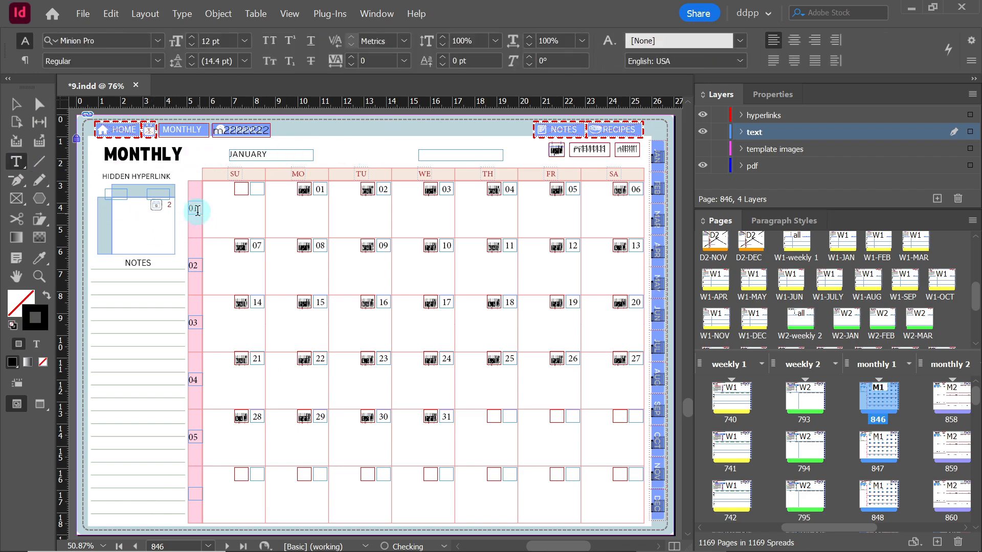
{"action": "left_click", "coordinate": [226, 233]}
{"action": "key", "text": "ctrl+a"}
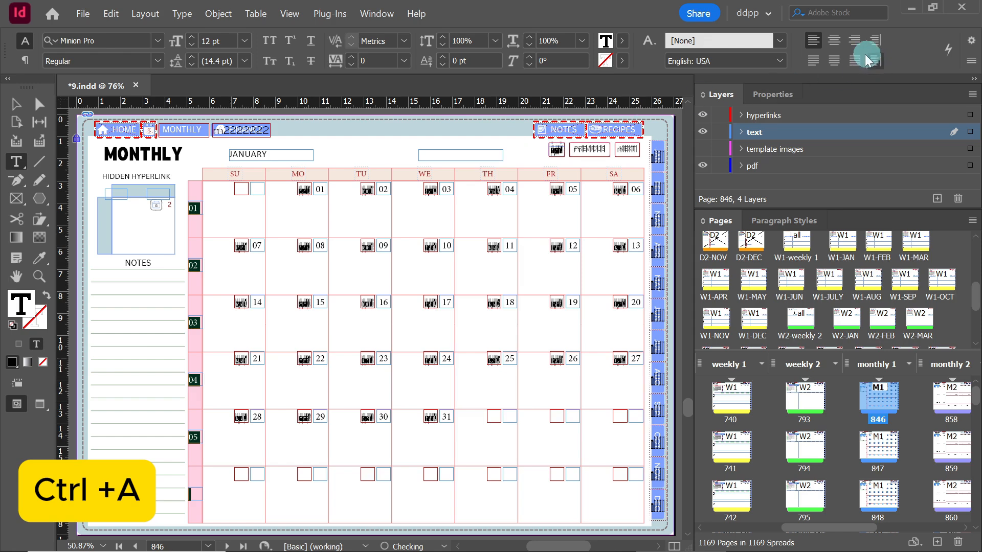
{"action": "left_click", "coordinate": [834, 41]}
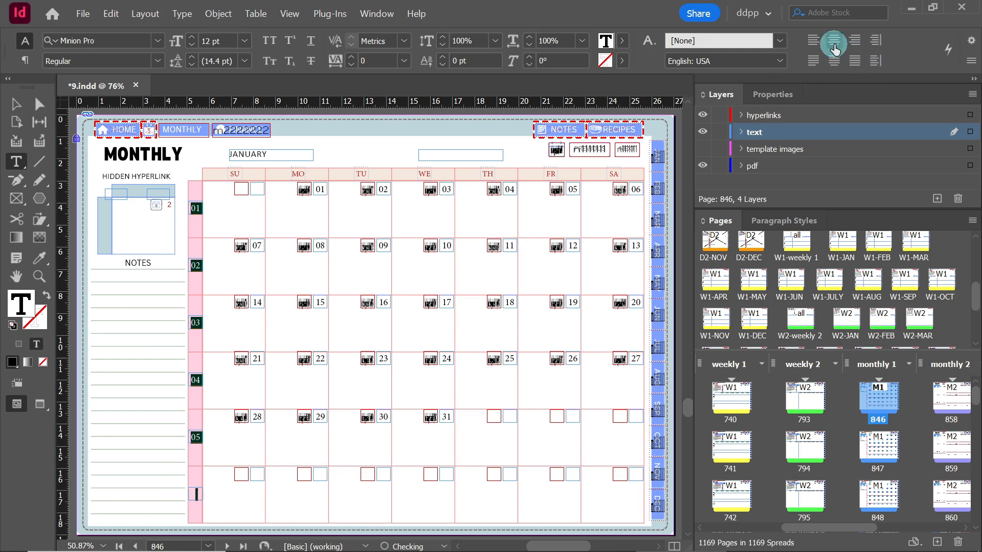
{"action": "left_click", "coordinate": [229, 219]}
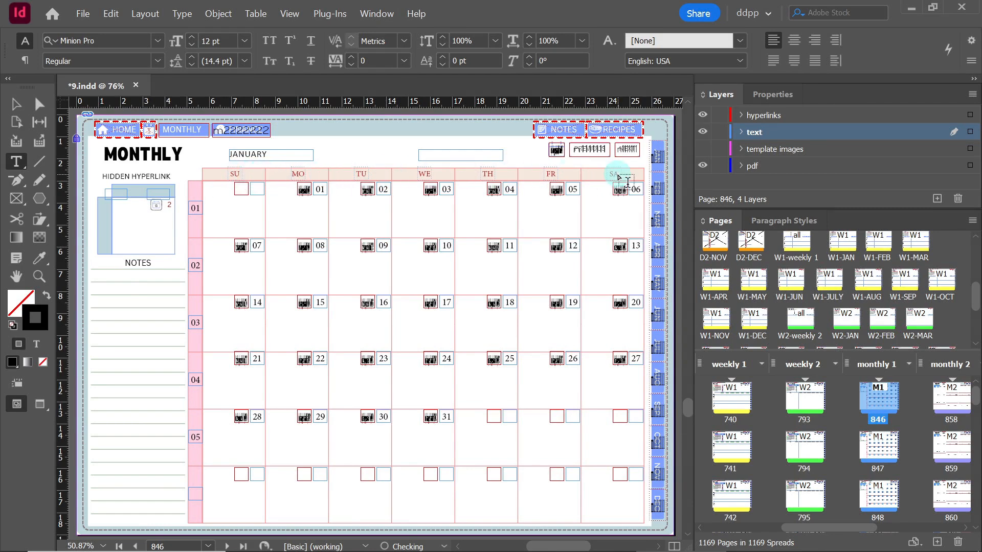
- On the M1-monthly 1 parent page, recolor all the weekday headings from SU to SA to dark red #702127
{"action": "scroll", "coordinate": [864, 315], "scroll_direction": "down", "scroll_amount": 3}
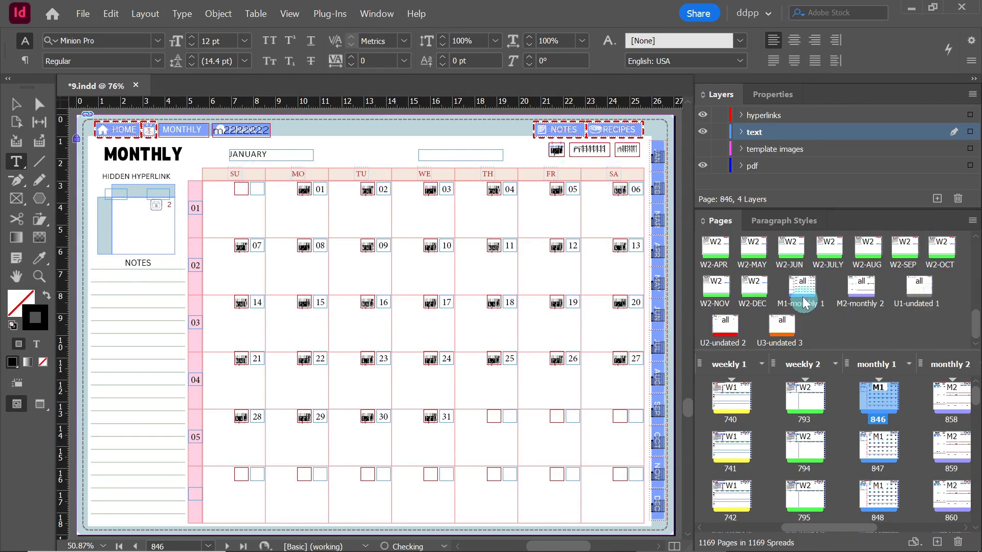
{"action": "double_click", "coordinate": [801, 296]}
{"action": "left_click", "coordinate": [16, 104]}
{"action": "left_click", "coordinate": [240, 168]}
{"action": "left_click", "coordinate": [15, 162]}
{"action": "left_click", "coordinate": [233, 173]}
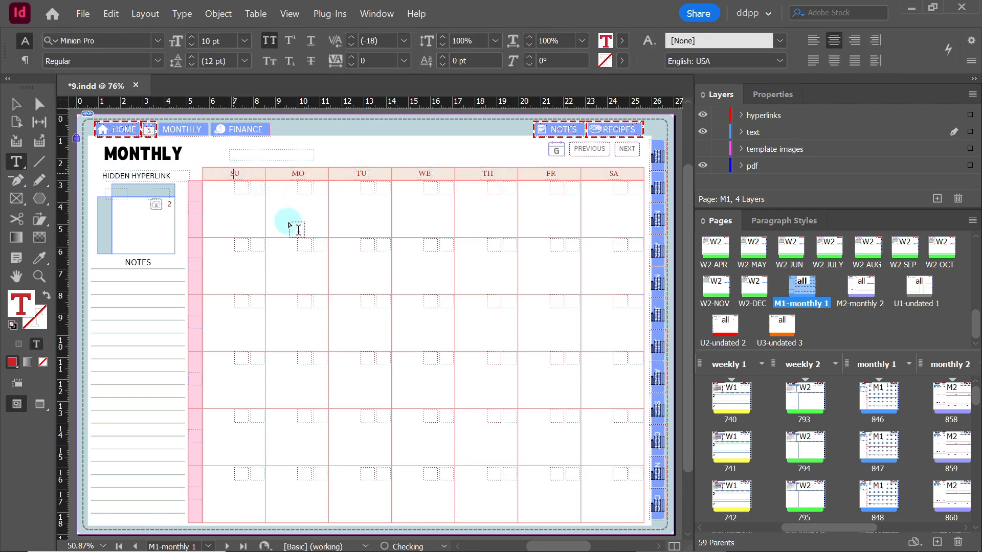
{"action": "key", "text": "ctrl+a"}
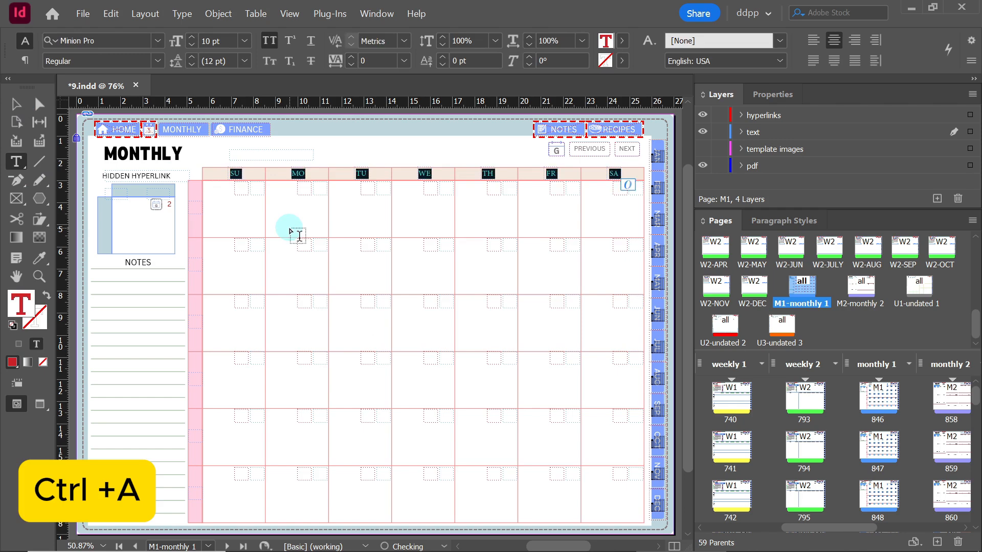
{"action": "double_click", "coordinate": [20, 303]}
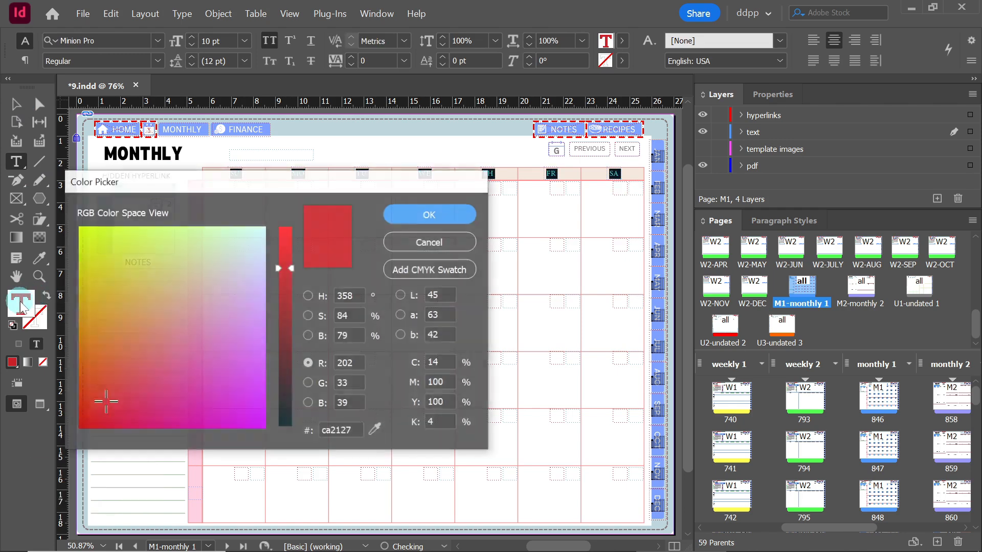
{"action": "left_click", "coordinate": [285, 338]}
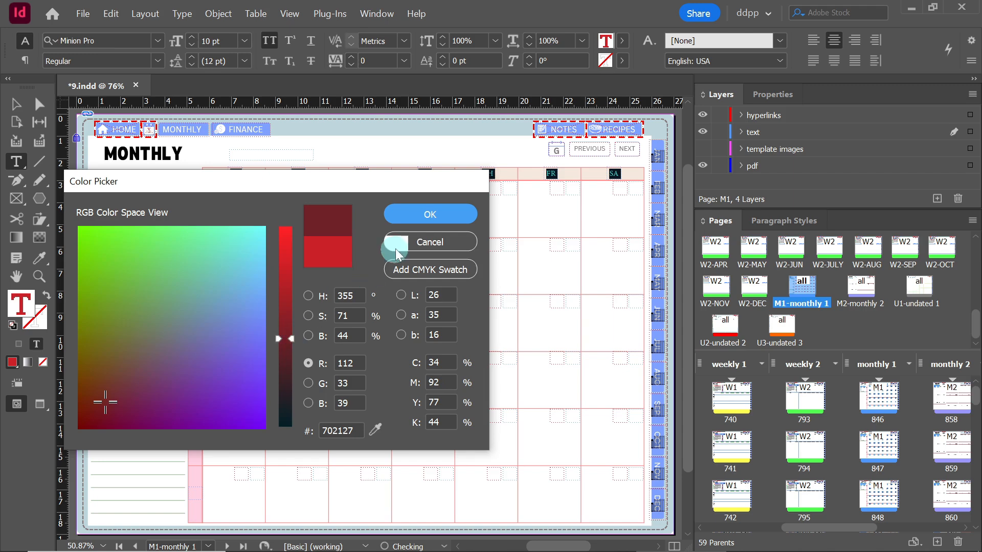
{"action": "left_click", "coordinate": [416, 218]}
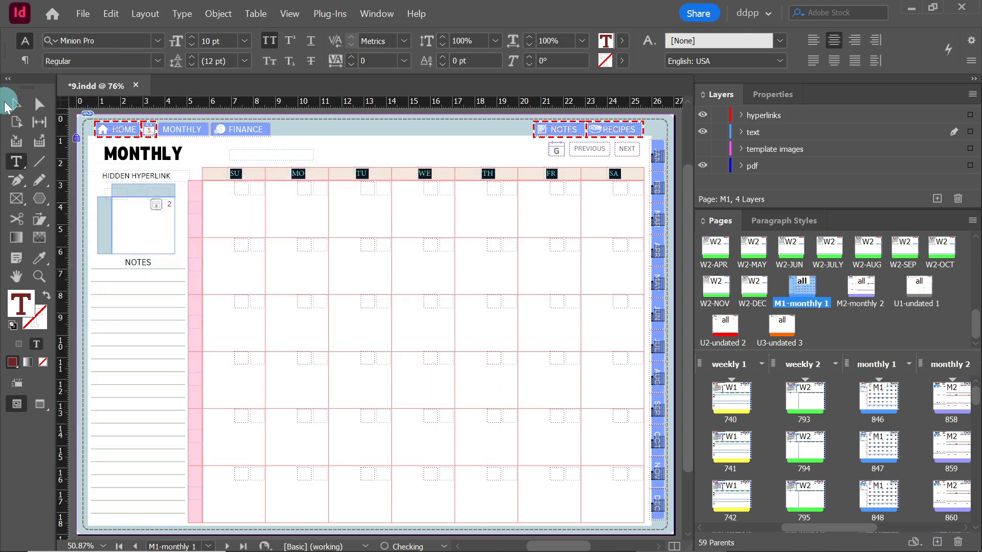
{"action": "left_click", "coordinate": [16, 104]}
{"action": "left_click", "coordinate": [283, 218]}
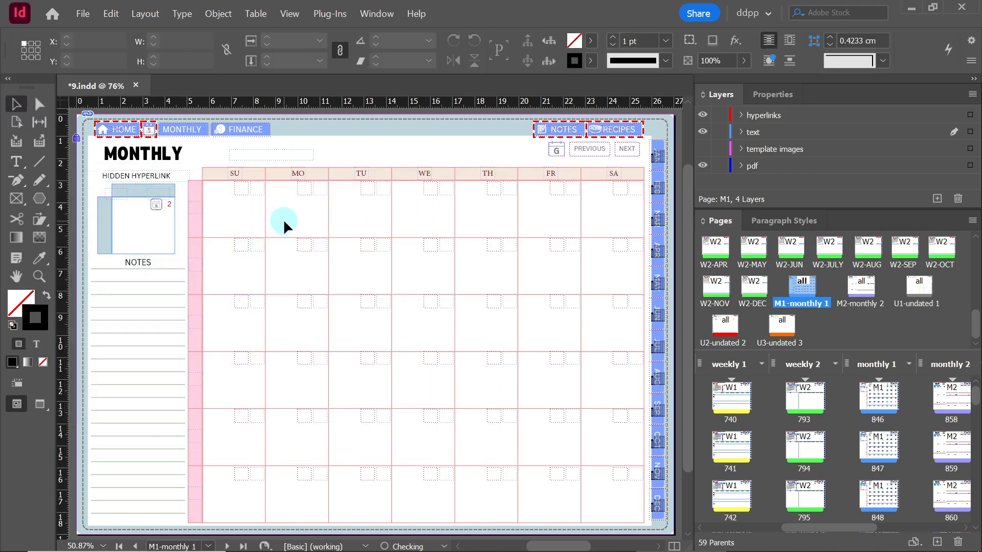
- On page 846, set the font size of all the calendar date numbers to 11 pt
{"action": "double_click", "coordinate": [877, 397]}
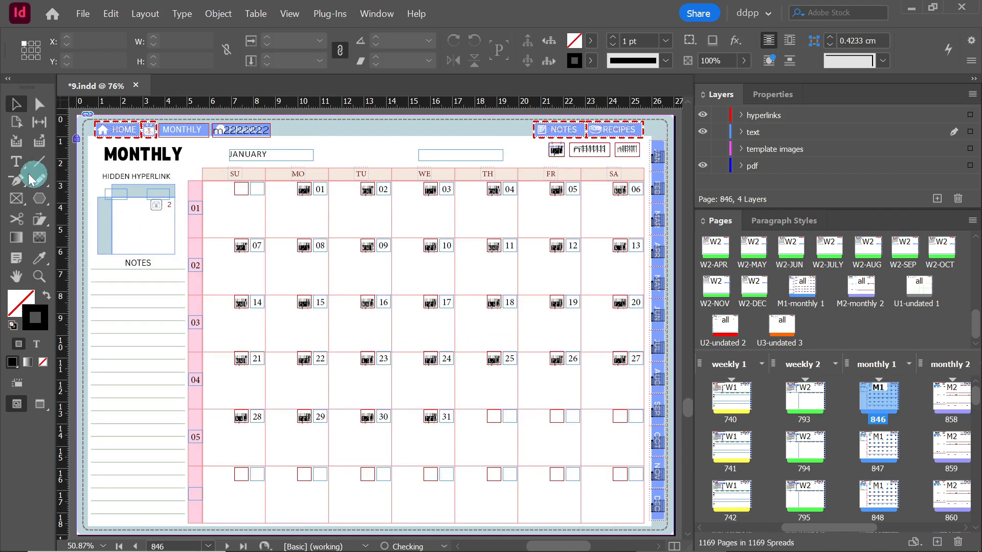
{"action": "left_click", "coordinate": [17, 162]}
{"action": "left_click", "coordinate": [319, 189]}
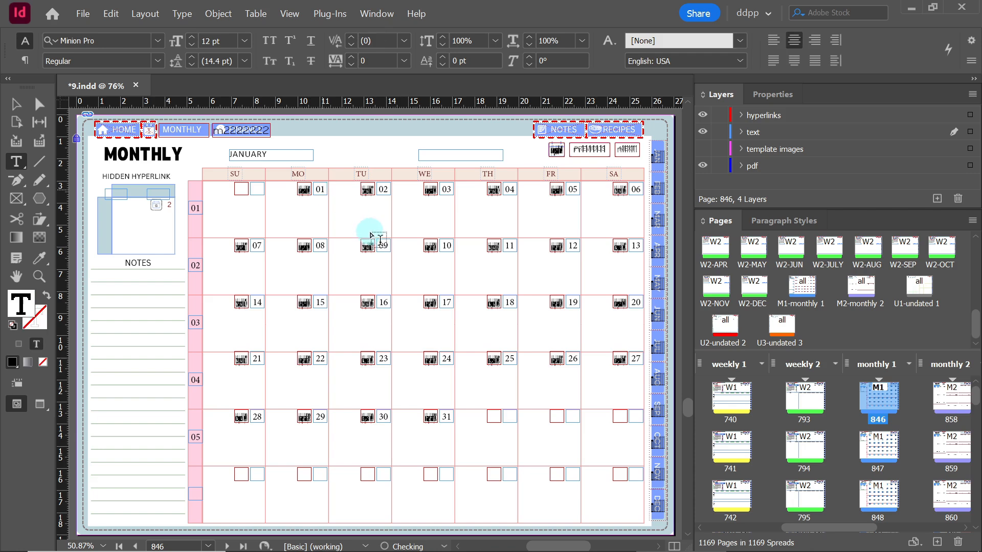
{"action": "key", "text": "ctrl+a"}
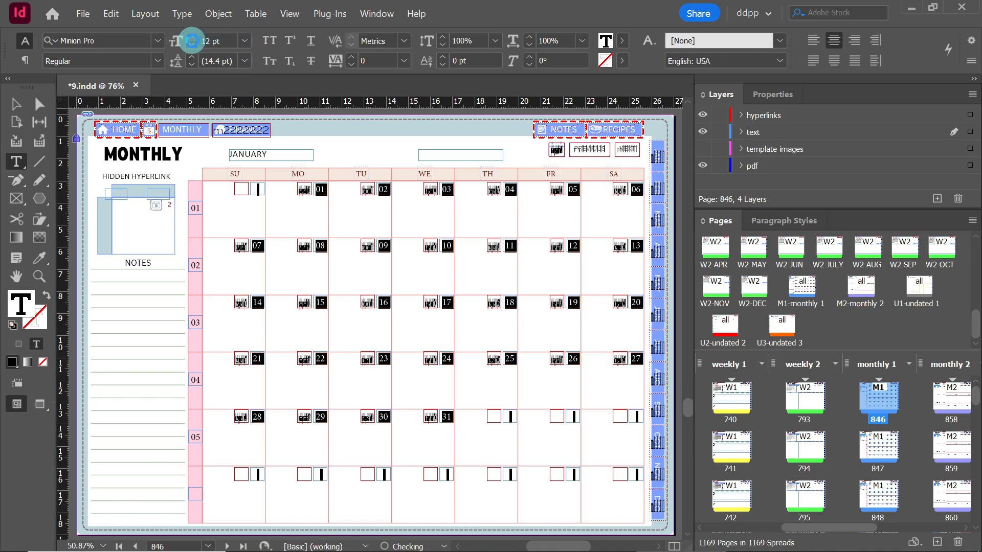
{"action": "left_click", "coordinate": [193, 45]}
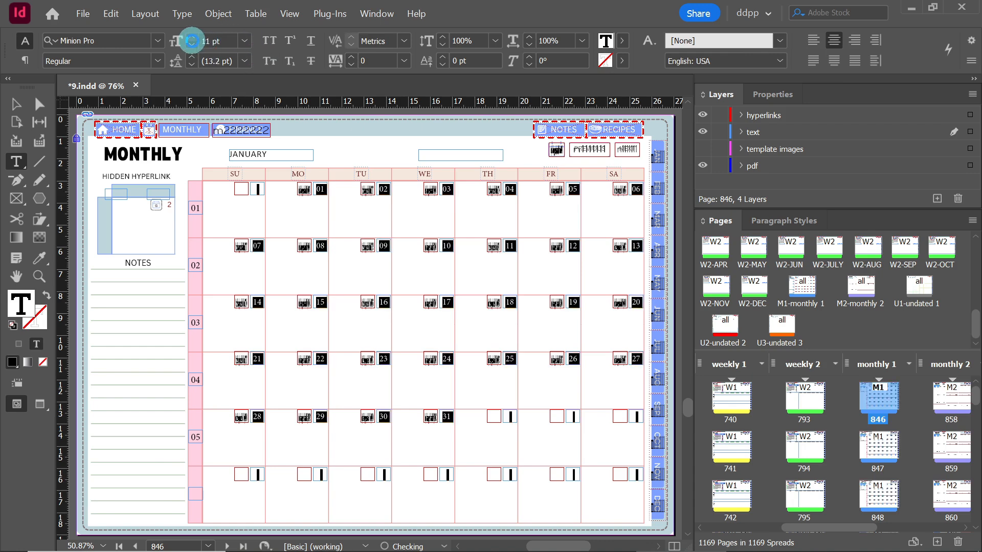
{"action": "left_click", "coordinate": [15, 104]}
- Compare the hyperlink frame over the FINANCE tab on page 846 with the template images layer
{"action": "left_click", "coordinate": [39, 276]}
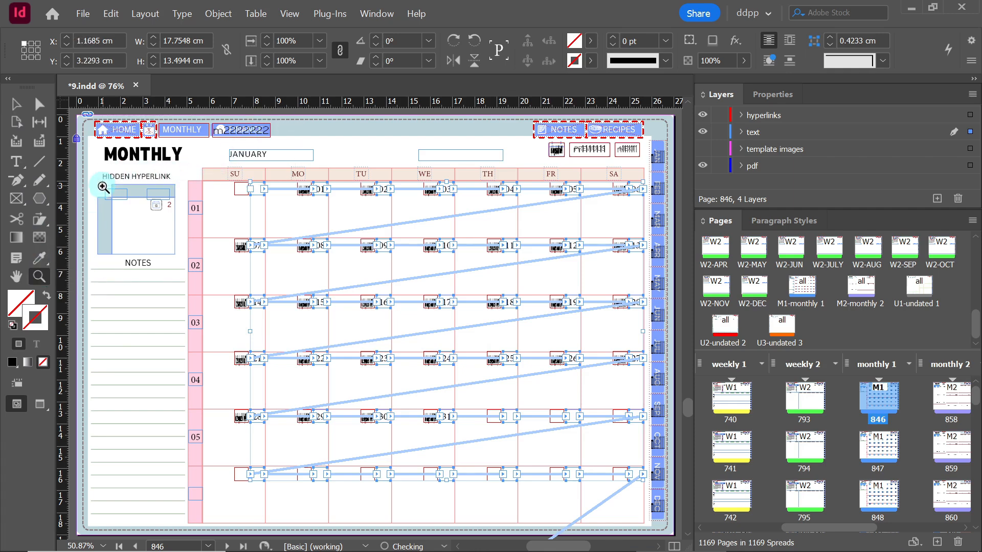
{"action": "left_click", "coordinate": [104, 187]}
{"action": "left_click", "coordinate": [15, 104]}
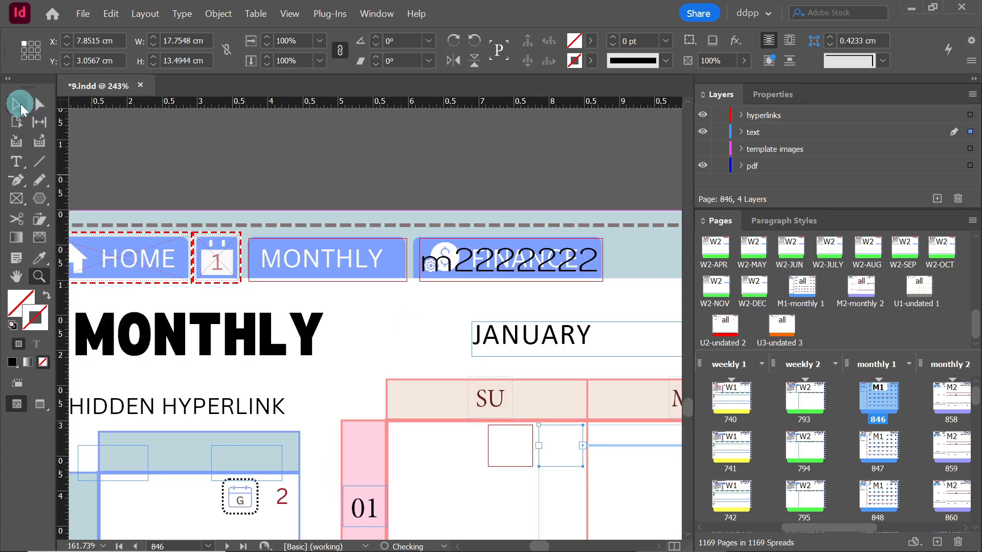
{"action": "left_click", "coordinate": [540, 263]}
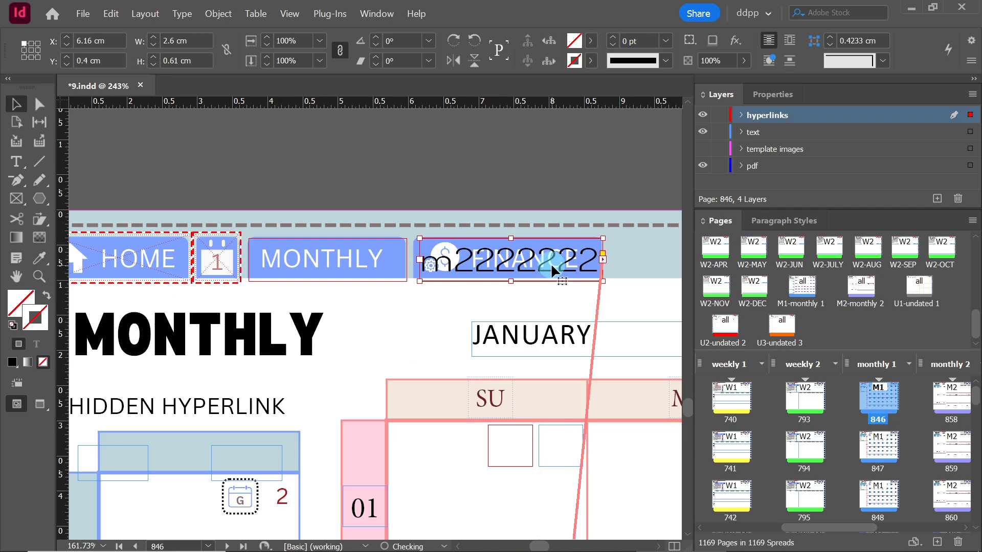
{"action": "left_click", "coordinate": [702, 149]}
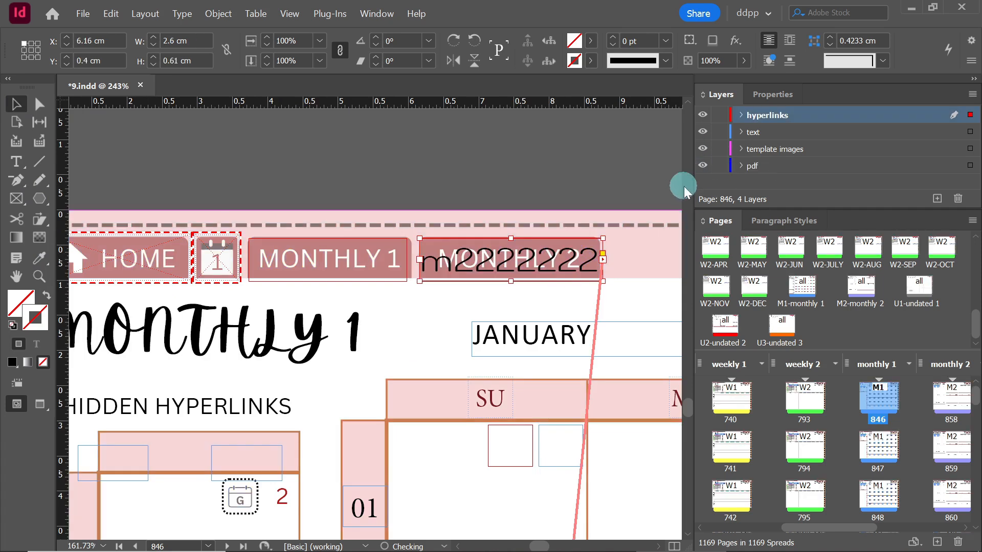
{"action": "left_click", "coordinate": [700, 150]}
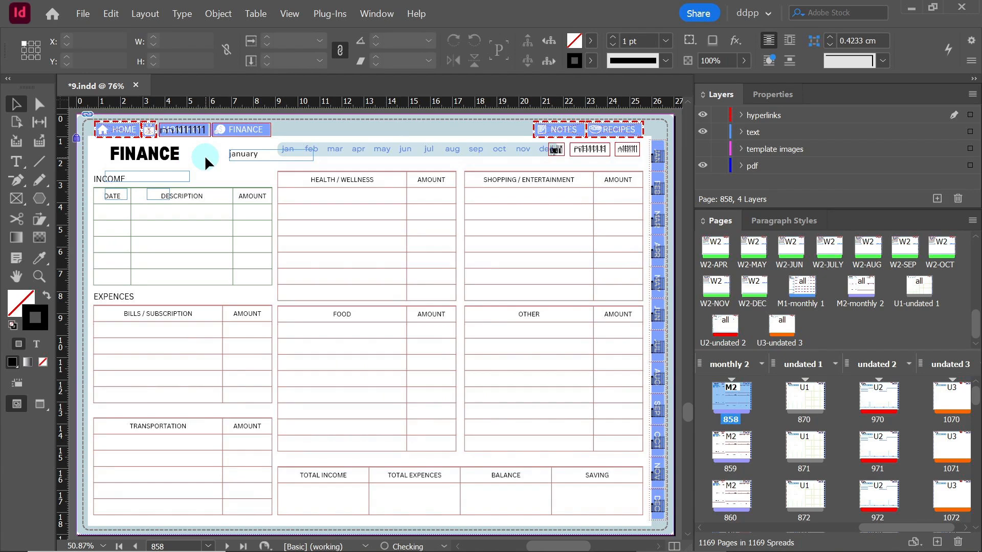
- Set the month name beside the FINANCE title on page 858 to all caps
{"action": "left_click", "coordinate": [16, 162]}
{"action": "left_click", "coordinate": [256, 156]}
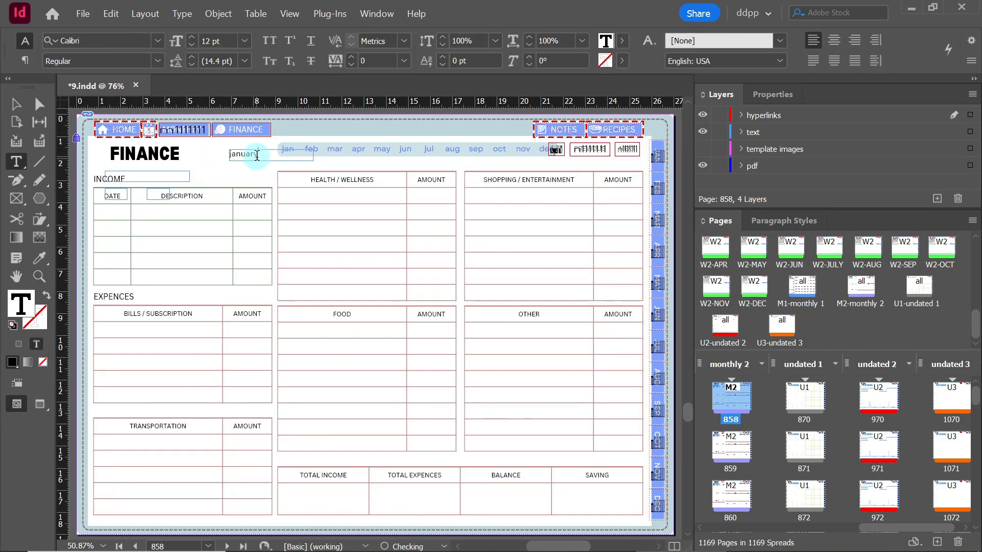
{"action": "key", "text": "ctrl+a"}
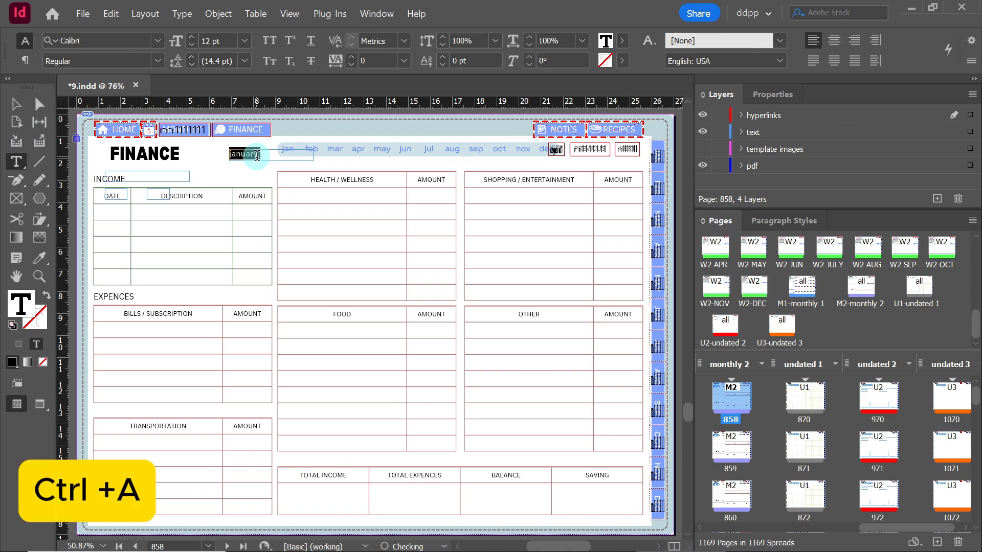
{"action": "left_click", "coordinate": [269, 40]}
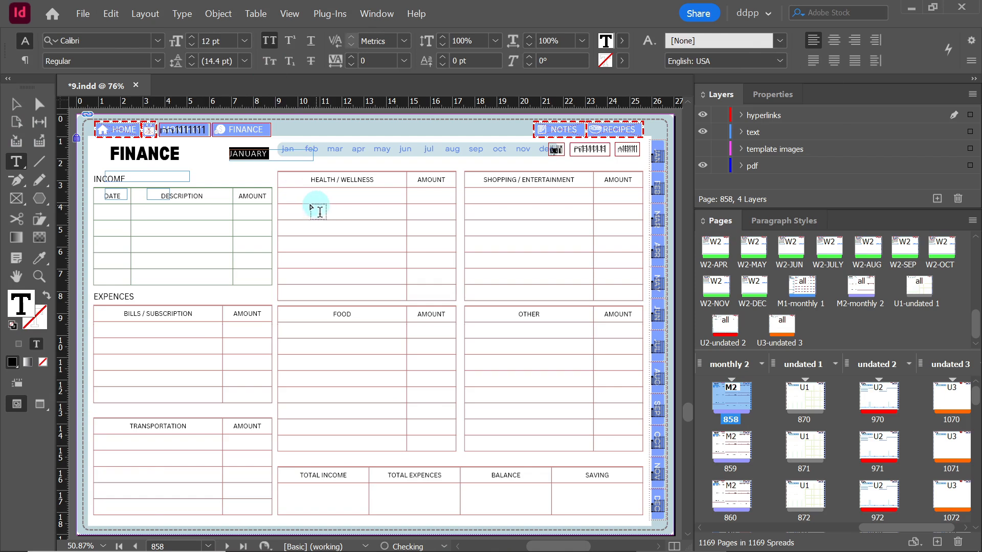
- On the M2-monthly 2 parent page, move the month name frame beside the FINANCE title to X 6.8782 cm, Y 1.28 cm
{"action": "left_click", "coordinate": [16, 104]}
{"action": "left_click", "coordinate": [280, 173]}
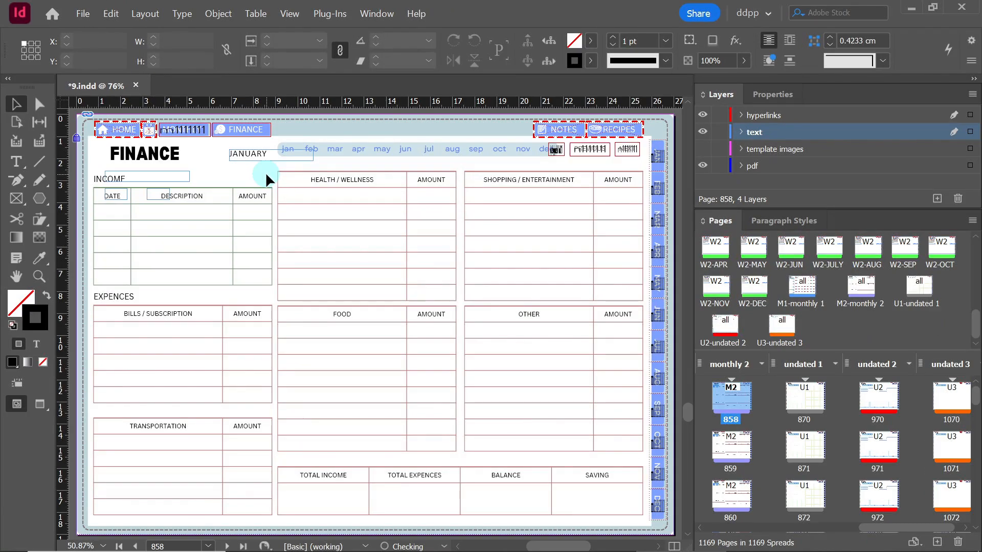
{"action": "double_click", "coordinate": [869, 292]}
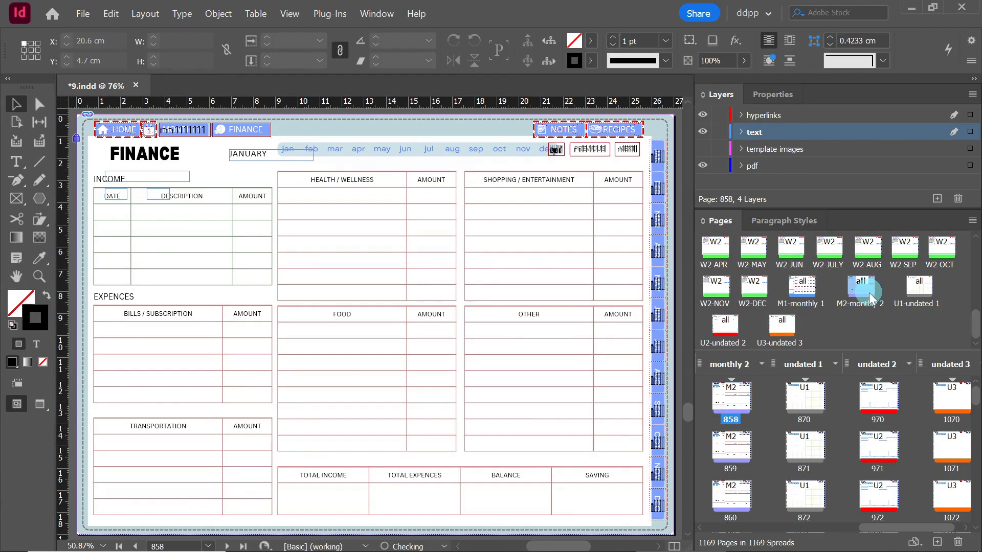
{"action": "left_click", "coordinate": [39, 277]}
{"action": "left_click_drag", "start_coordinate": [373, 136], "coordinate": [196, 193]}
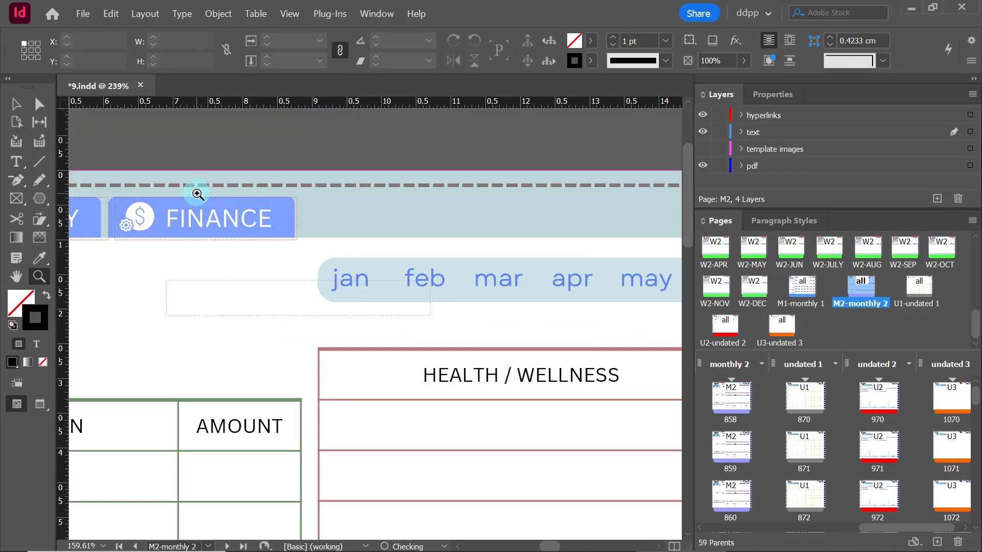
{"action": "left_click", "coordinate": [10, 105]}
{"action": "left_click_drag", "start_coordinate": [285, 301], "coordinate": [277, 281]}
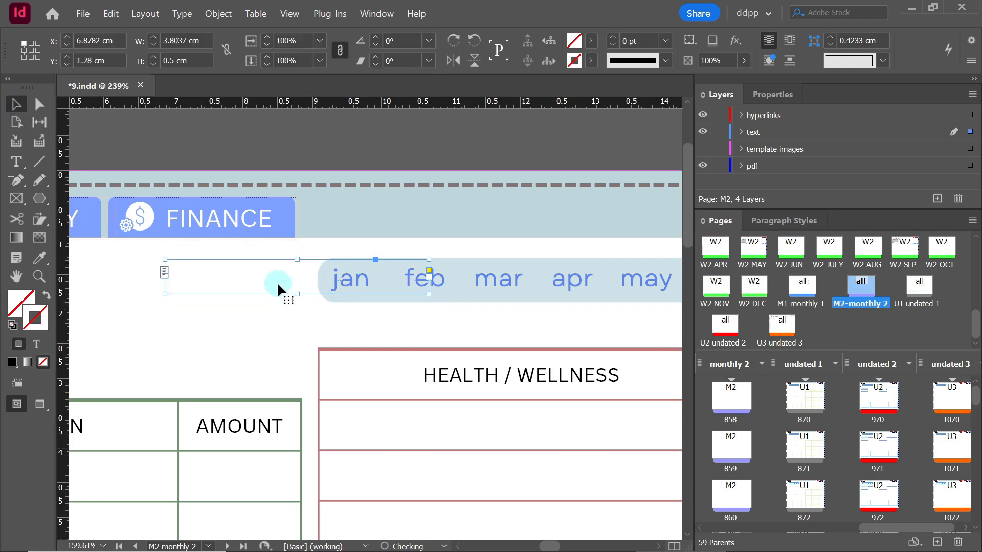
- Check how the month names fit beside the FINANCE title on pages 858 through 866
{"action": "double_click", "coordinate": [723, 399]}
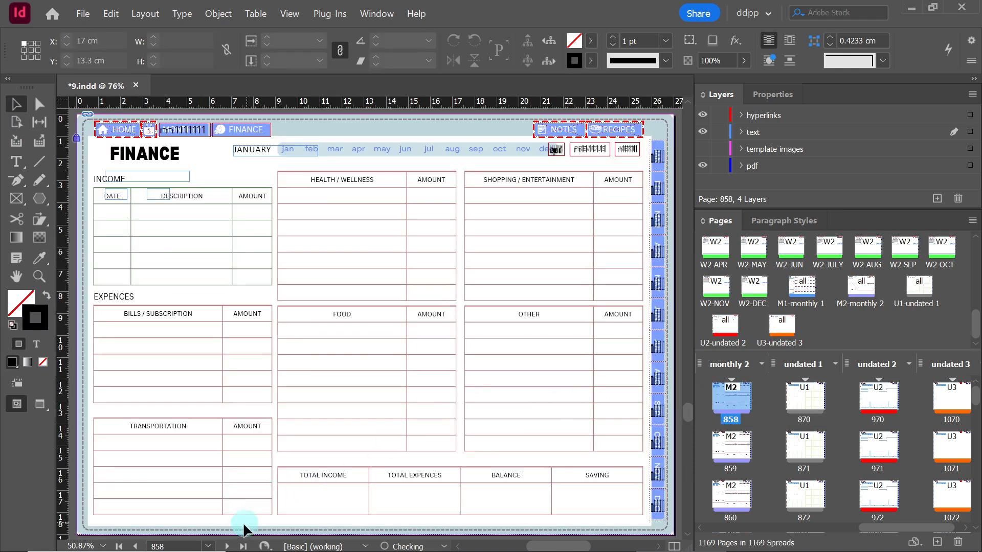
{"action": "left_click", "coordinate": [228, 546]}
{"action": "left_click", "coordinate": [228, 546]}
{"action": "left_click", "coordinate": [228, 546]}
{"action": "left_click", "coordinate": [228, 546]}
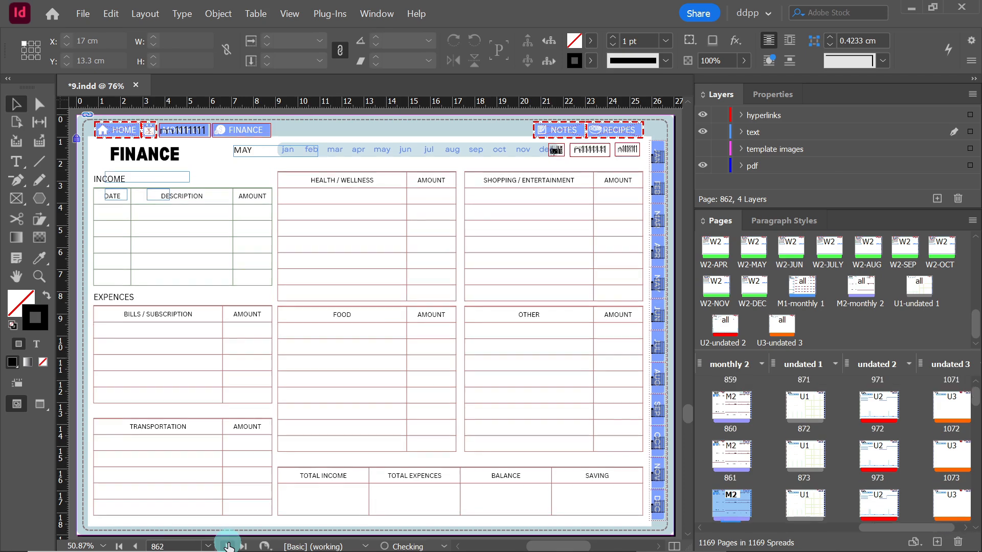
{"action": "left_click", "coordinate": [228, 546]}
{"action": "left_click", "coordinate": [228, 546]}
{"action": "left_click", "coordinate": [228, 546]}
{"action": "left_click", "coordinate": [228, 546]}
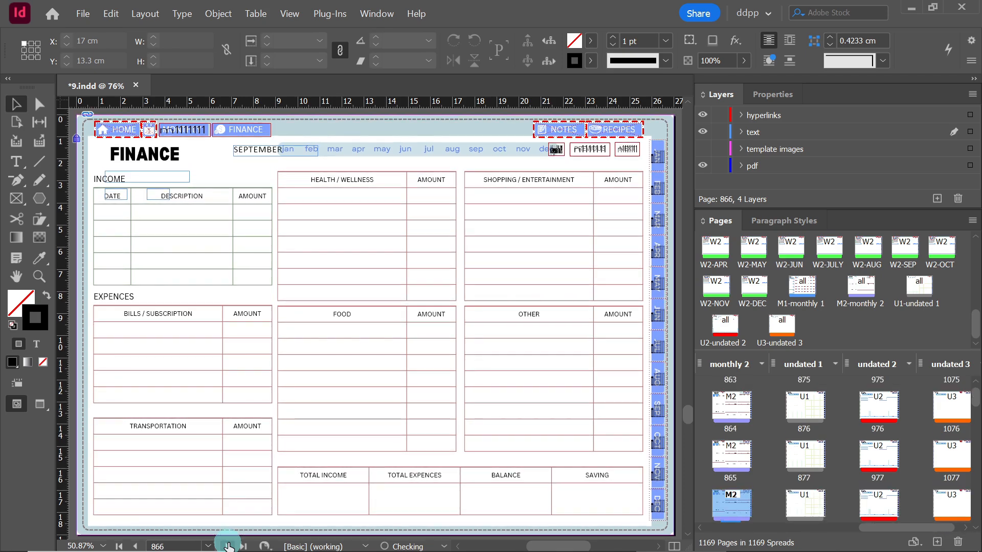
- Move the month name frame on the M2-monthly 2 parent to X 6.45 cm, Y 1.39 cm and check it from page 866 onward
{"action": "double_click", "coordinate": [856, 289]}
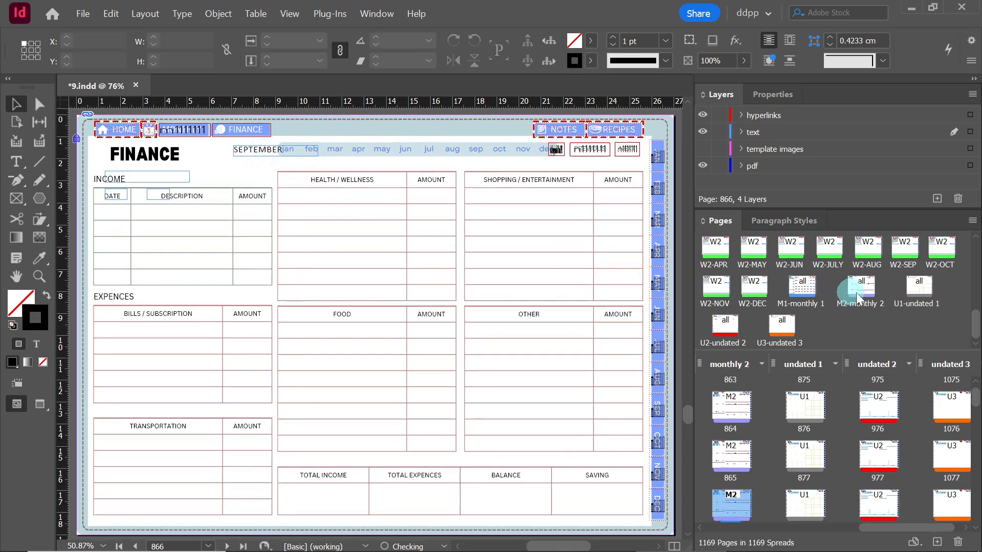
{"action": "left_click_drag", "start_coordinate": [265, 148], "coordinate": [250, 151]}
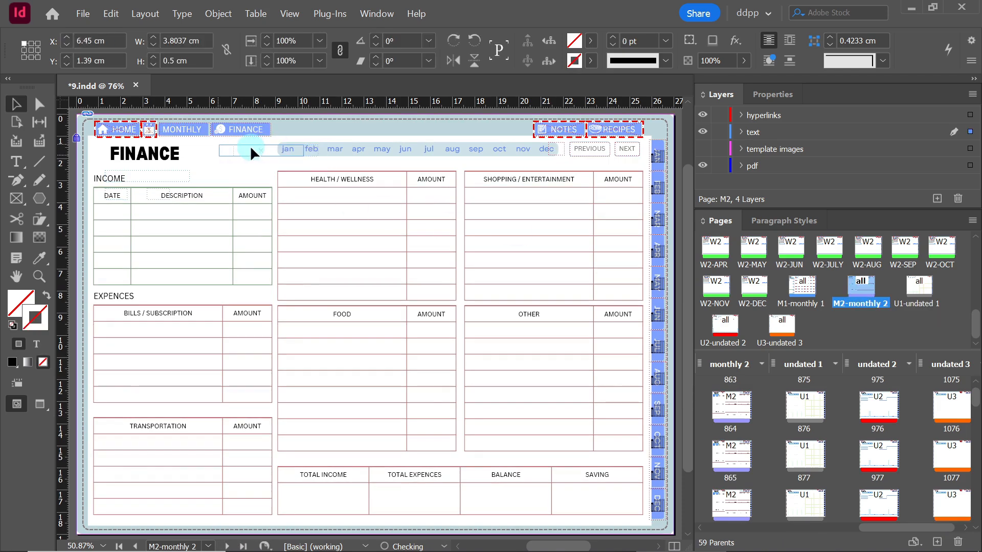
{"action": "double_click", "coordinate": [726, 507]}
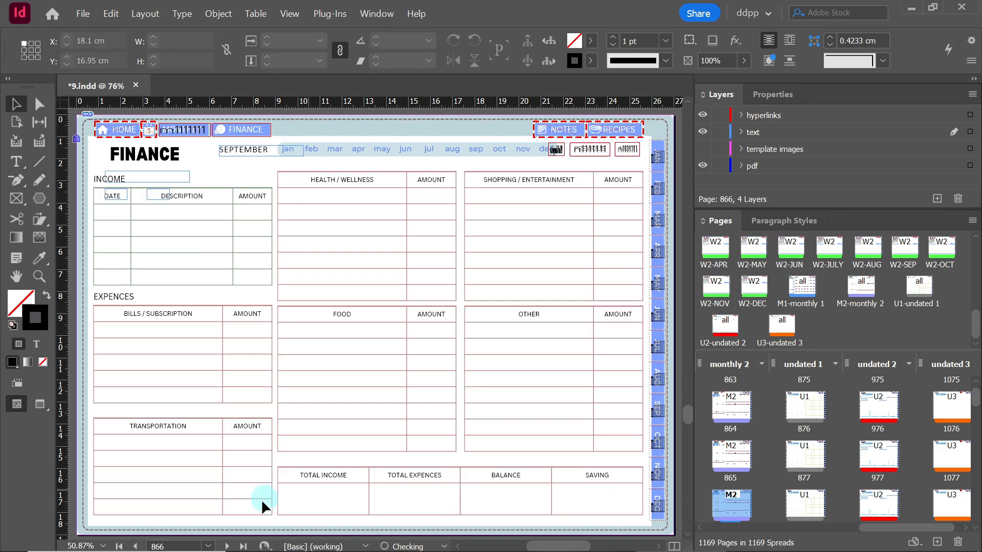
{"action": "left_click", "coordinate": [227, 546]}
{"action": "left_click", "coordinate": [227, 546]}
{"action": "left_click", "coordinate": [228, 546]}
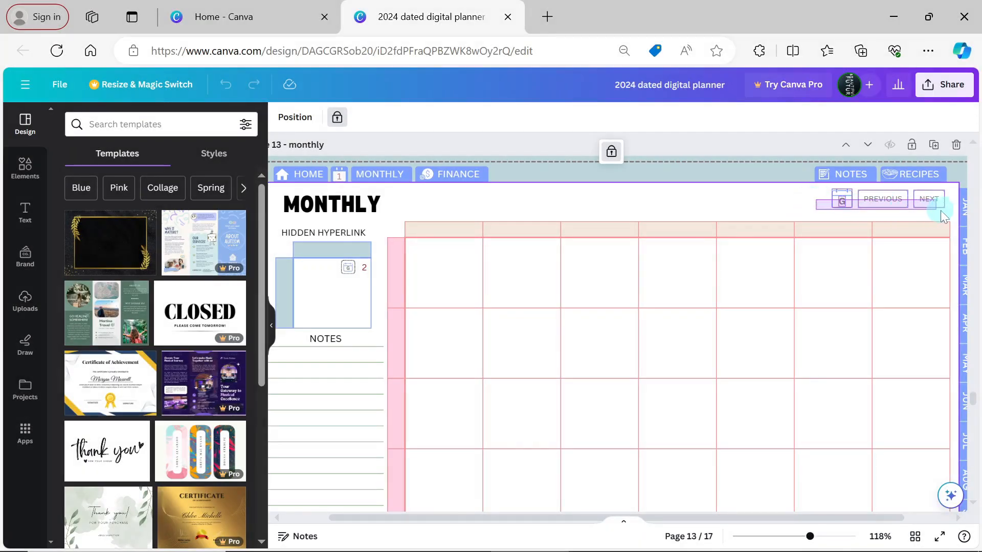
- Switch to the Canva planner design and copy the calendar icon, PREVIOUS and NEXT buttons from monthly page 13 to finance page 14
{"action": "key", "text": "ctrl+c"}
{"action": "left_click", "coordinate": [833, 245]}
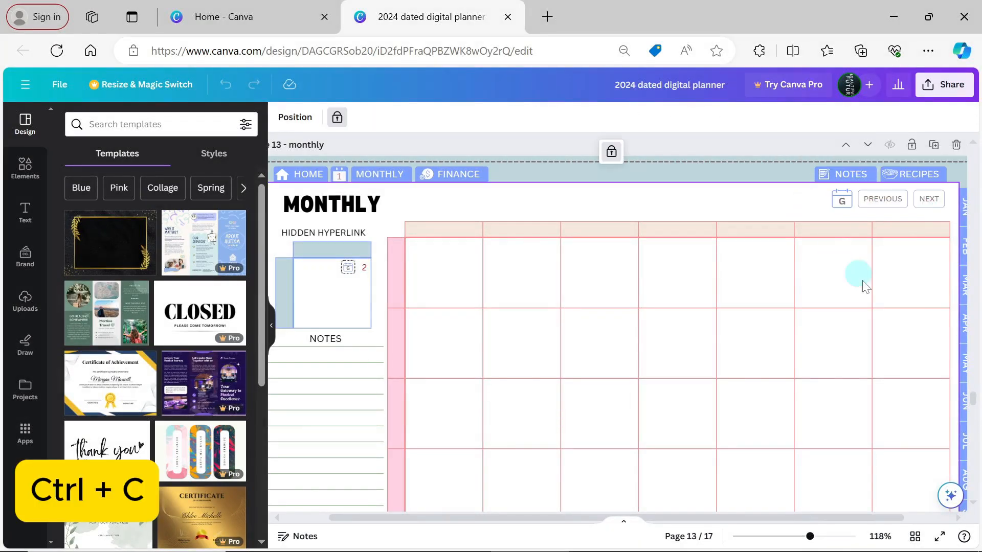
{"action": "scroll", "coordinate": [975, 510], "scroll_direction": "down", "scroll_amount": 3}
{"action": "scroll", "coordinate": [976, 510], "scroll_direction": "down", "scroll_amount": 5}
{"action": "key", "text": "ctrl+v"}
{"action": "key", "text": "ctrl+v"}
{"action": "left_click_drag", "start_coordinate": [899, 362], "coordinate": [914, 362]}
{"action": "left_click", "coordinate": [874, 342]}
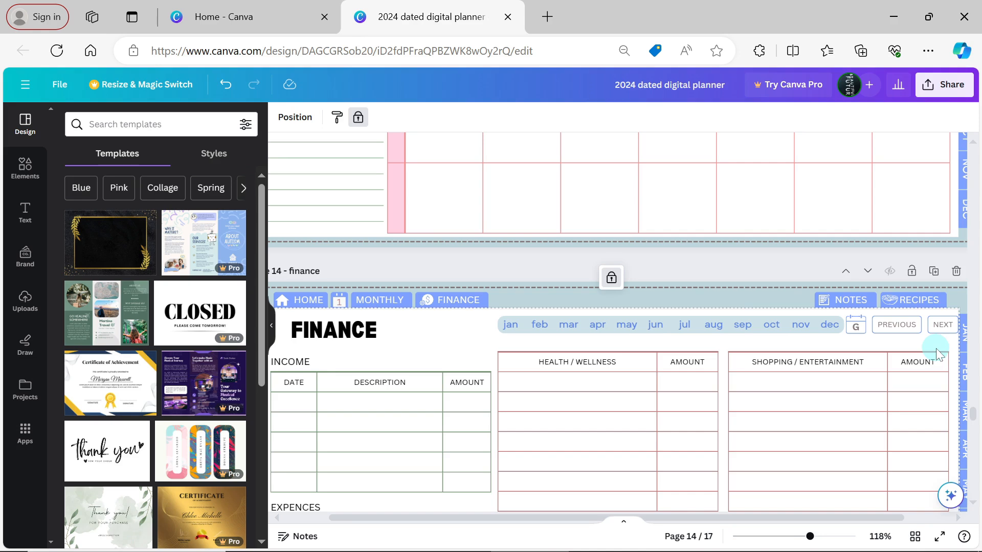
- Fine-tune the placement of the calendar icon and the NEXT button beside the month bar on finance page 14
{"action": "left_click_drag", "start_coordinate": [810, 536], "coordinate": [829, 537]}
{"action": "left_click_drag", "start_coordinate": [704, 339], "coordinate": [709, 338]}
{"action": "left_click", "coordinate": [847, 351]}
{"action": "left_click_drag", "start_coordinate": [847, 353], "coordinate": [842, 353]}
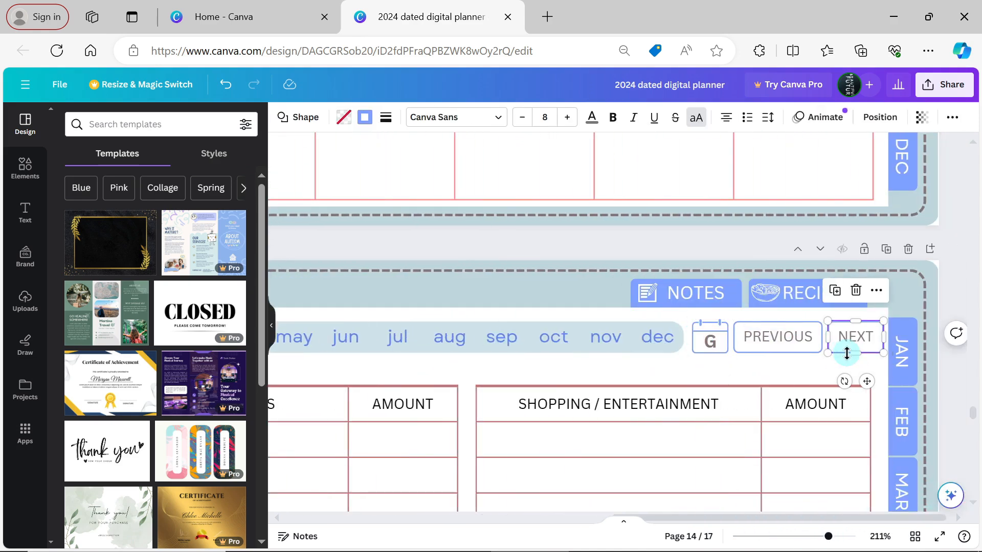
{"action": "left_click", "coordinate": [778, 372]}
- Download all pages as PDF Print and replace the planner PDF in the 2024 dated digital planner template v 2.2.2.3 folder
{"action": "left_click", "coordinate": [945, 88]}
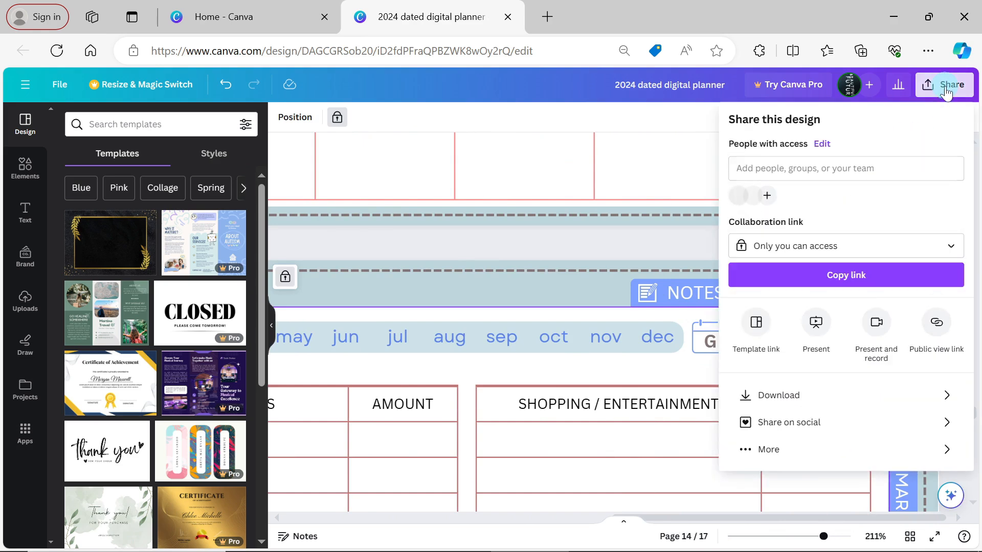
{"action": "left_click", "coordinate": [844, 402]}
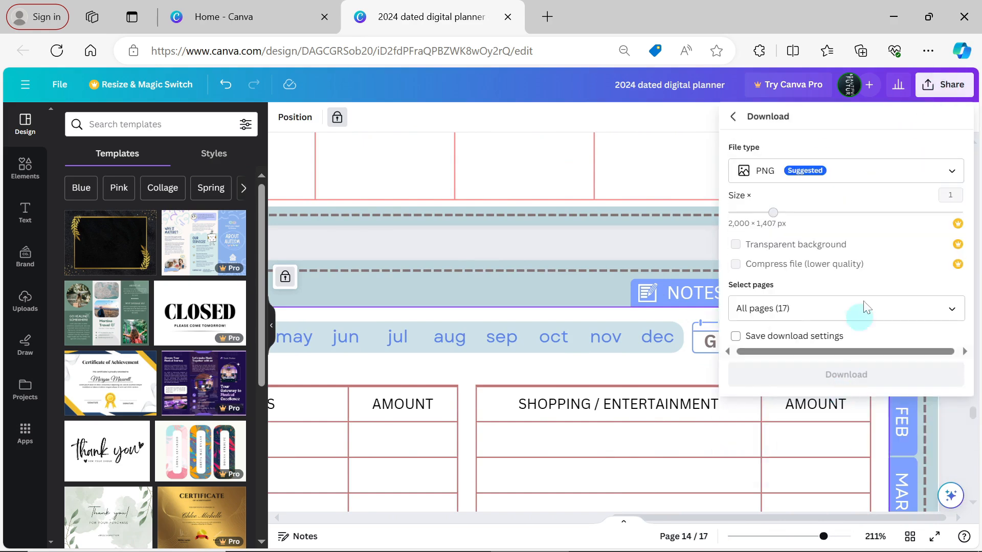
{"action": "left_click", "coordinate": [949, 169]}
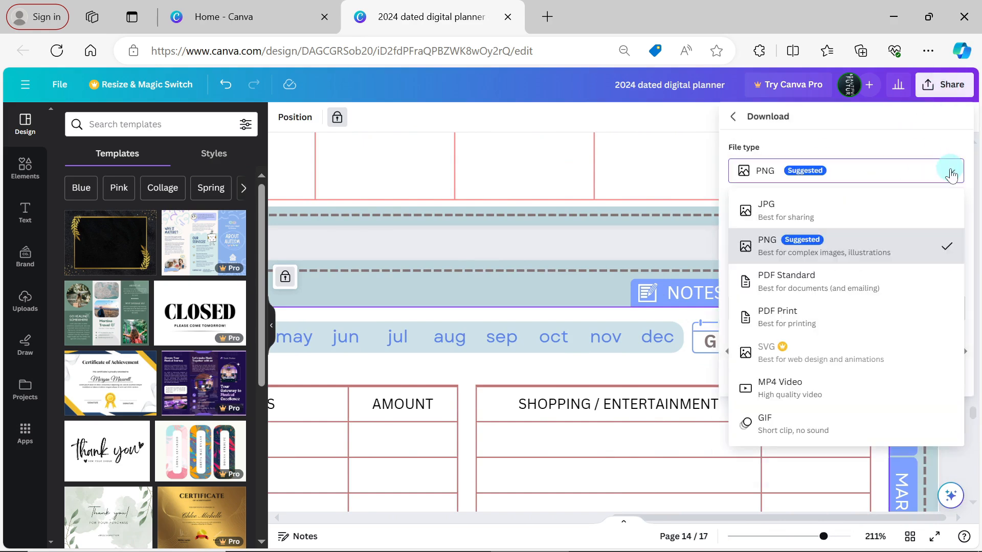
{"action": "left_click", "coordinate": [839, 316]}
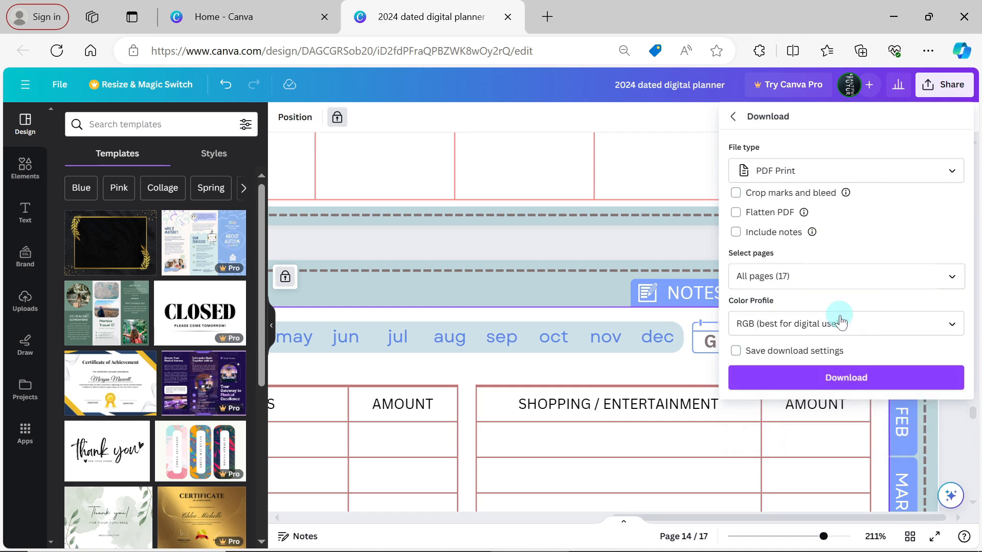
{"action": "left_click", "coordinate": [849, 380]}
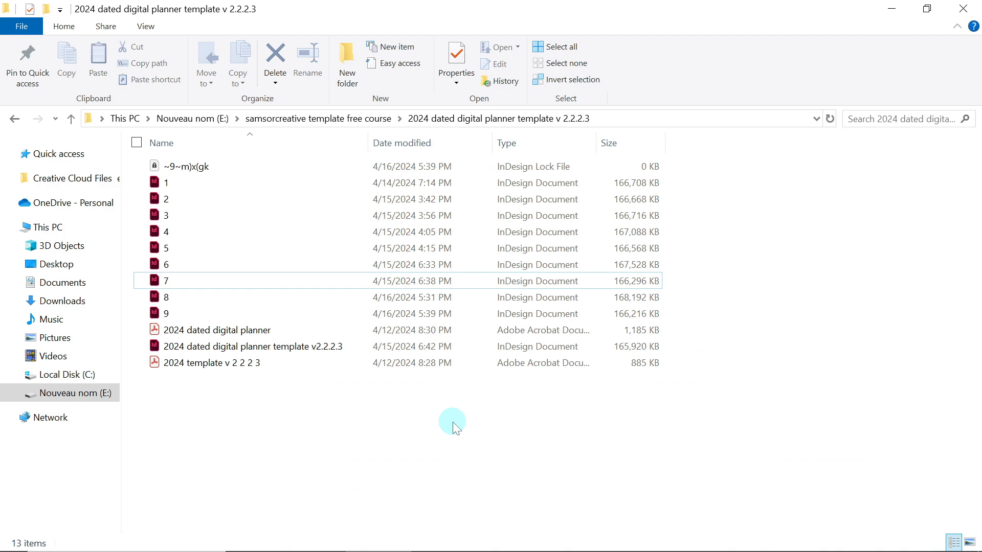
{"action": "key", "text": "ctrl+v"}
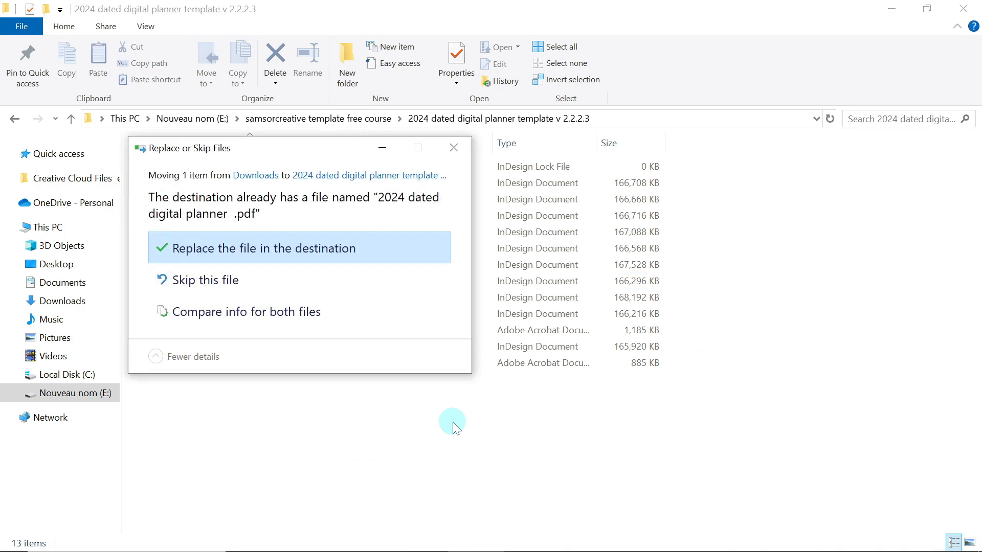
{"action": "left_click", "coordinate": [261, 251]}
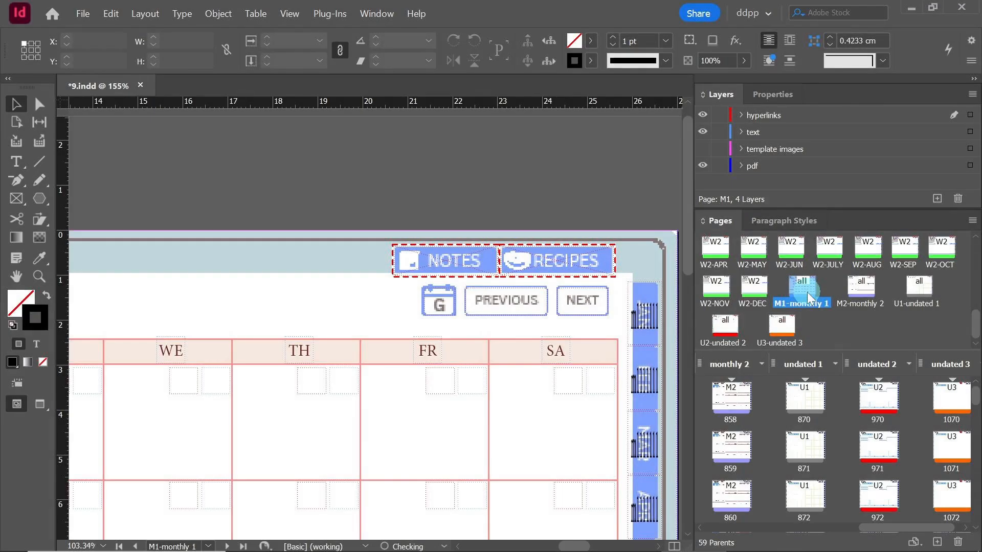
- Back in InDesign, align the hyperlink frames for NEXT, PREVIOUS and the calendar icon with their buttons on the M2-monthly 2 parent
{"action": "double_click", "coordinate": [863, 293]}
{"action": "key", "text": "ctrl+0"}
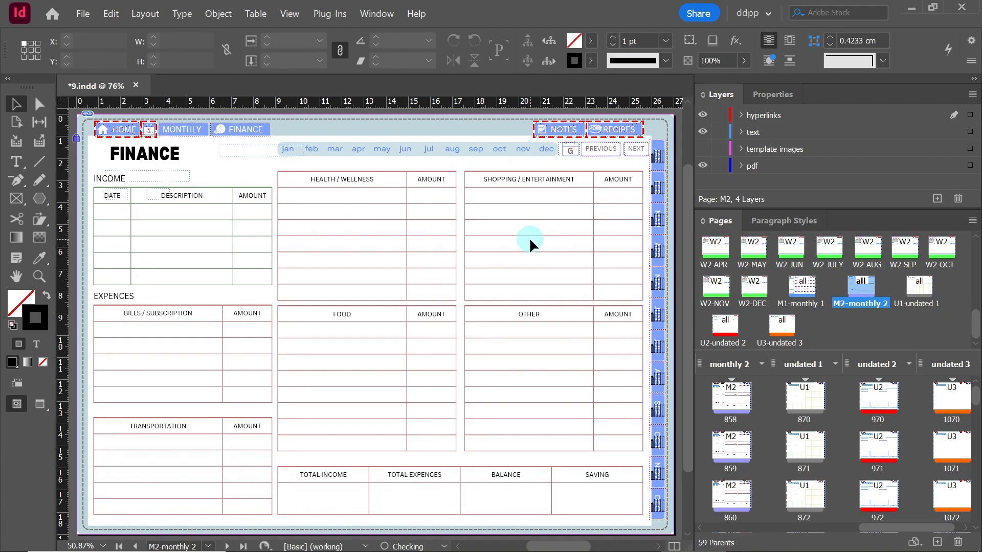
{"action": "left_click", "coordinate": [39, 277]}
{"action": "left_click_drag", "start_coordinate": [673, 127], "coordinate": [532, 182]}
{"action": "left_click", "coordinate": [16, 104]}
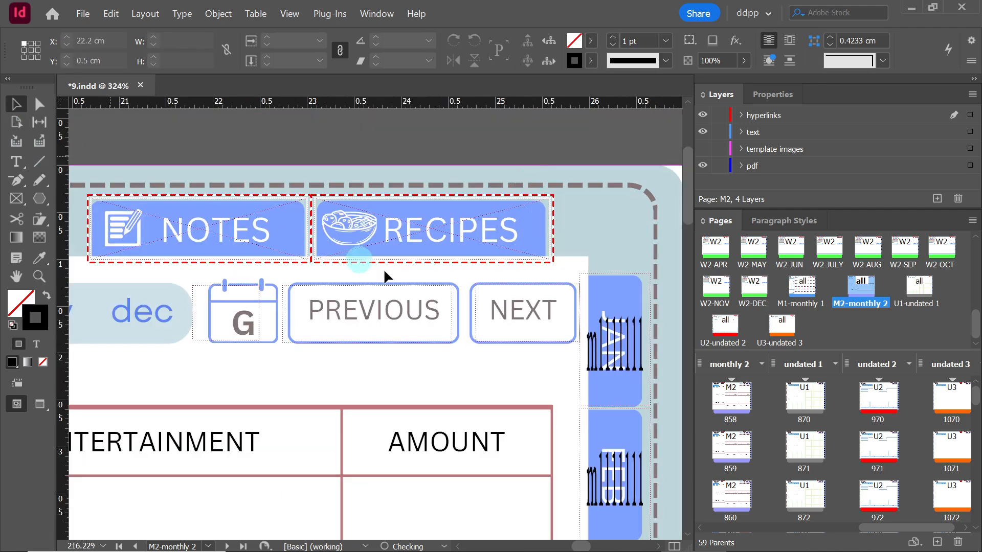
{"action": "left_click", "coordinate": [507, 312]}
{"action": "left_click_drag", "start_coordinate": [331, 308], "coordinate": [345, 310]}
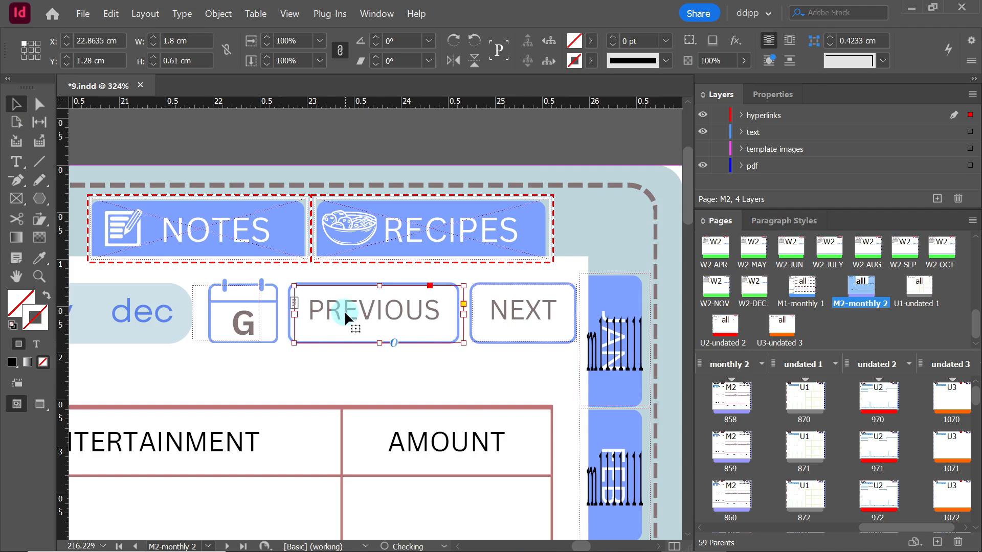
{"action": "left_click", "coordinate": [246, 314]}
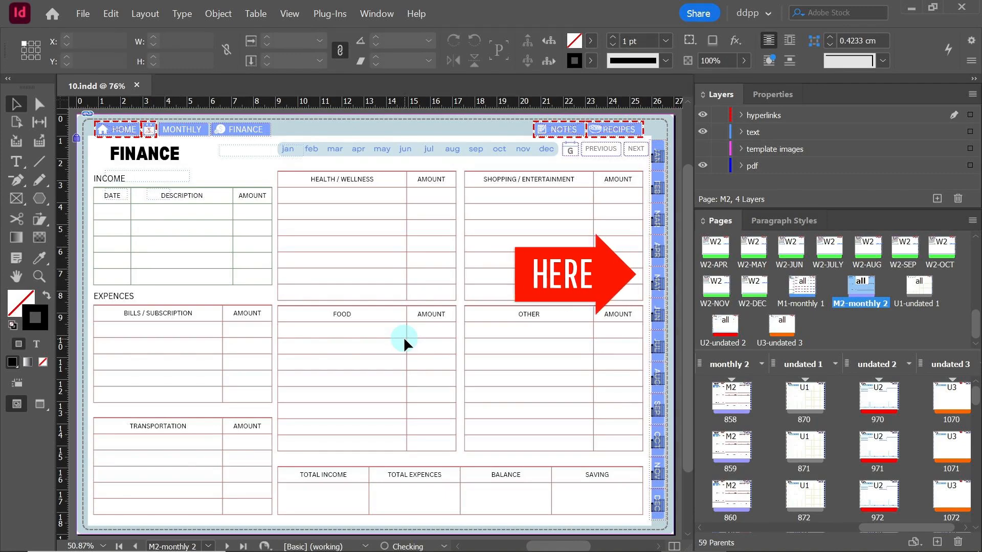
- On the hyperlinks layer of the M2-monthly 2 parent, draw a row of twelve text frames without gaps over the jan to dec labels
{"action": "left_click", "coordinate": [38, 277]}
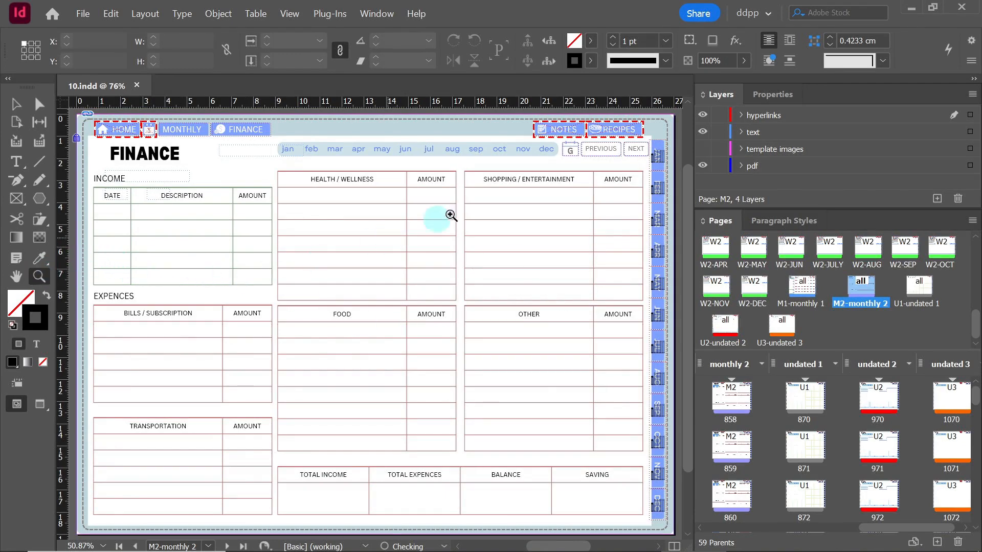
{"action": "left_click_drag", "start_coordinate": [594, 124], "coordinate": [254, 194]}
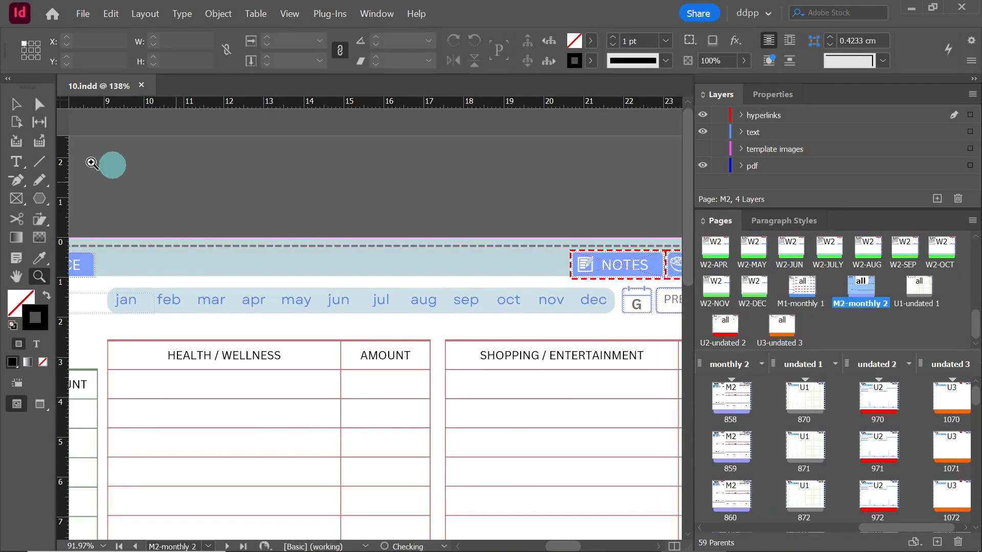
{"action": "left_click", "coordinate": [18, 162]}
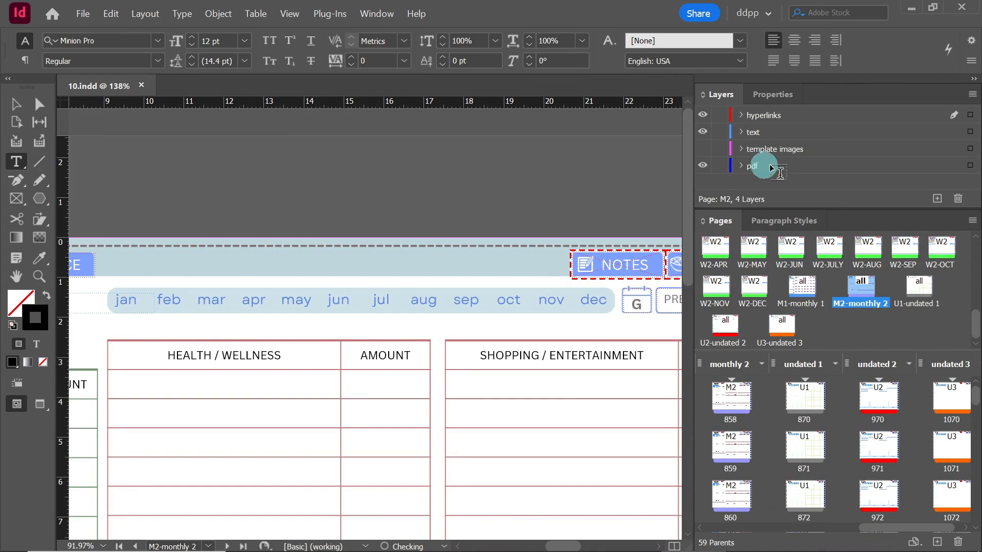
{"action": "left_click", "coordinate": [806, 114]}
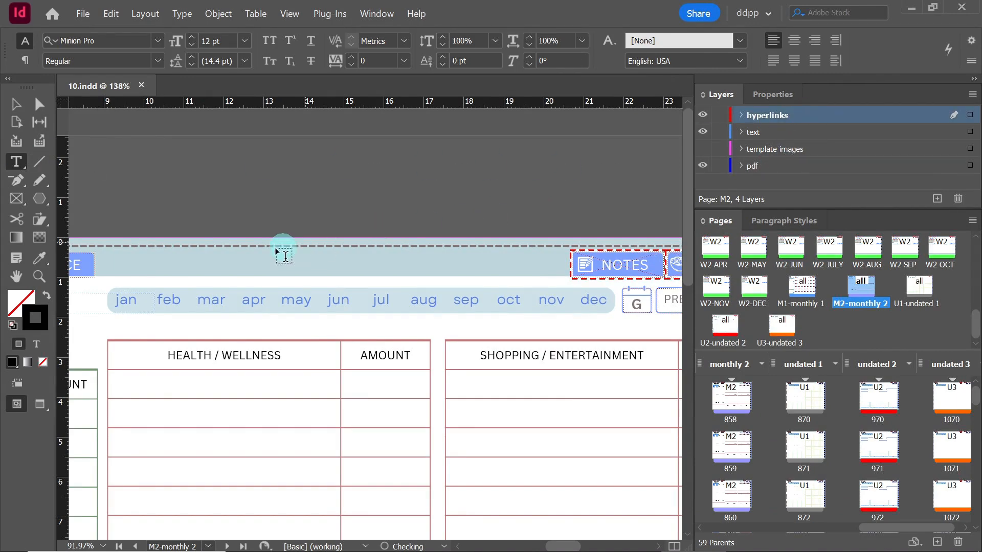
{"action": "mouse_move", "coordinate": [105, 289]}
{"action": "left_mouse_down"}
{"action": "mouse_move", "coordinate": [217, 314]}
{"action": "mouse_move", "coordinate": [617, 318]}
{"action": "left_mouse_up"}
{"action": "key", "text": "Right"}
{"action": "key", "text": "Right"}
{"action": "key", "text": "Right"}
{"action": "key", "text": "Right"}
{"action": "key", "text": "Right"}
{"action": "key", "text": "Right"}
{"action": "key", "text": "Right"}
{"action": "key", "text": "Right"}
{"action": "key", "text": "Right"}
{"action": "key", "text": "Right"}
{"action": "key", "text": "ctrl+Left"}
{"action": "key", "text": "ctrl+Left"}
{"action": "key", "text": "ctrl+Left"}
{"action": "key", "text": "ctrl+Left"}
{"action": "key", "text": "ctrl+Left"}
{"action": "key", "text": "ctrl+Left"}
{"action": "key", "text": "ctrl+Left"}
{"action": "key", "text": "ctrl+Left"}
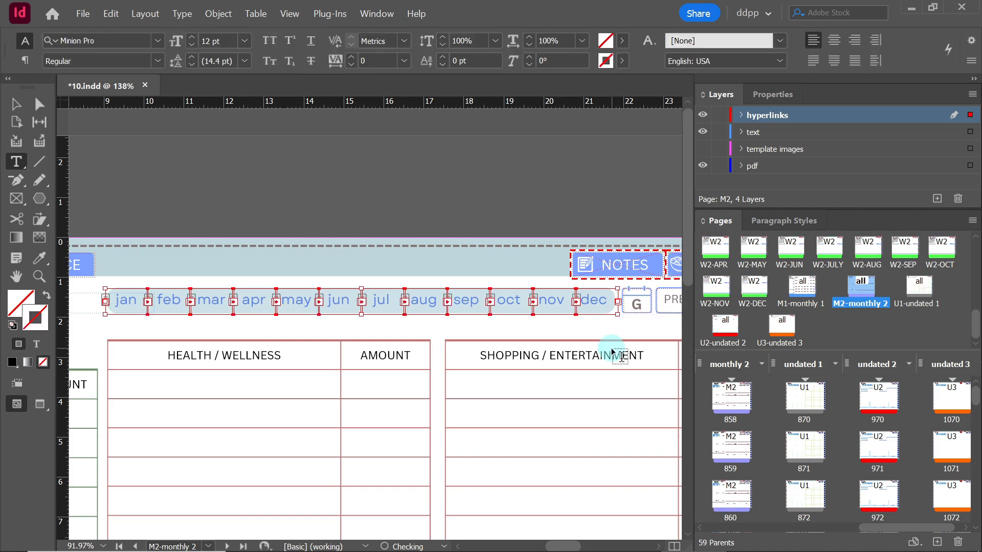
- Copy all of the m2222222 text from the monthly 2 list on the hyp-hyperlinks parent page
{"action": "left_click_drag", "start_coordinate": [976, 325], "coordinate": [975, 256]}
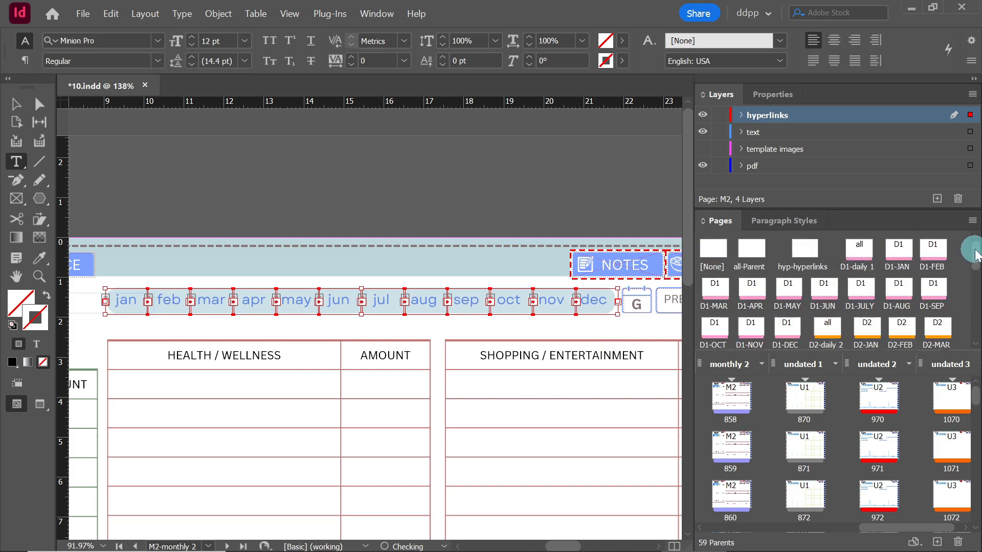
{"action": "double_click", "coordinate": [801, 251]}
{"action": "left_click", "coordinate": [547, 255]}
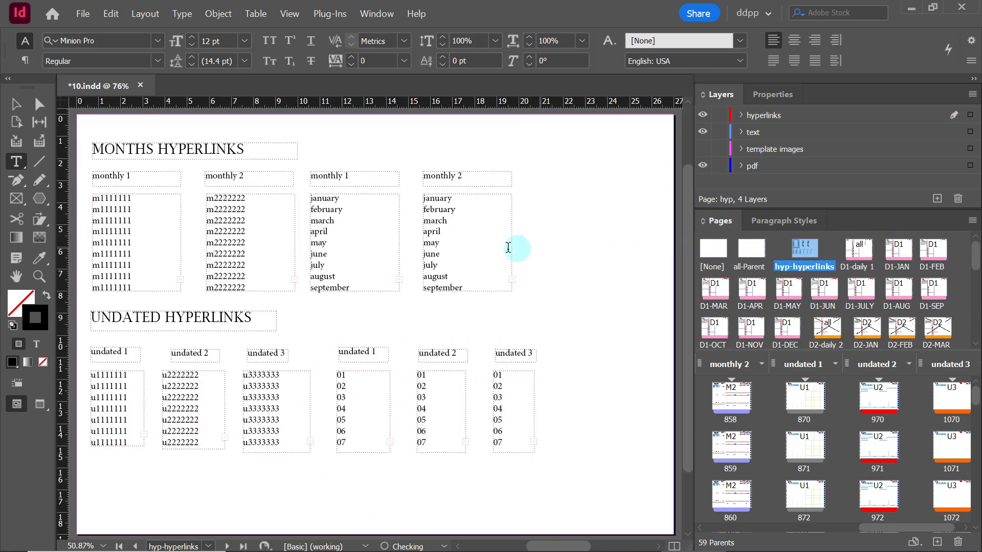
{"action": "left_click", "coordinate": [264, 250]}
{"action": "key", "text": "ctrl+a"}
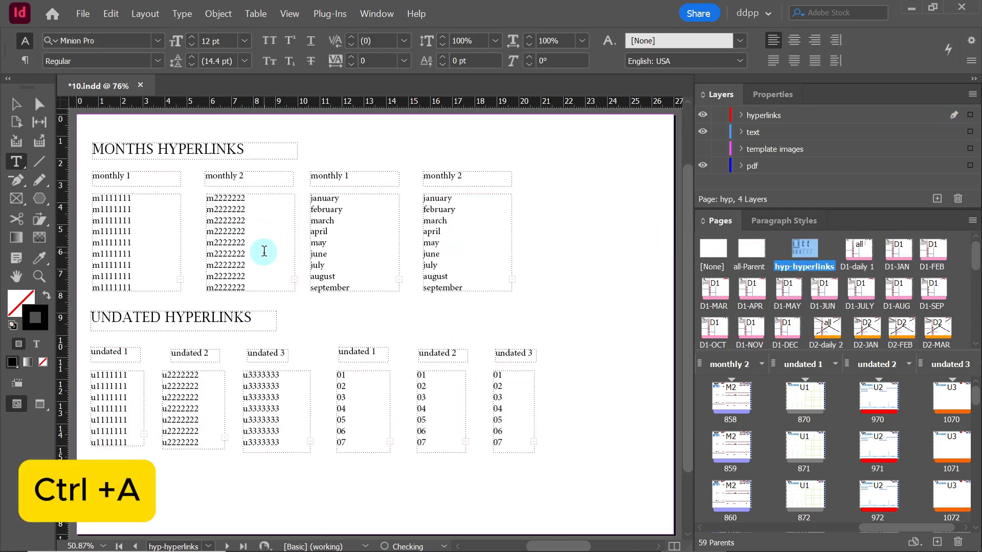
{"action": "key", "text": "ctrl+a"}
{"action": "key", "text": "ctrl+c"}
- On the M2-monthly 2 parent, shorten the month-name text frame to about 2.5 cm wide so it ends before the jan label
{"action": "double_click", "coordinate": [736, 399]}
{"action": "left_click_drag", "start_coordinate": [974, 258], "coordinate": [978, 332]}
{"action": "left_click", "coordinate": [860, 299]}
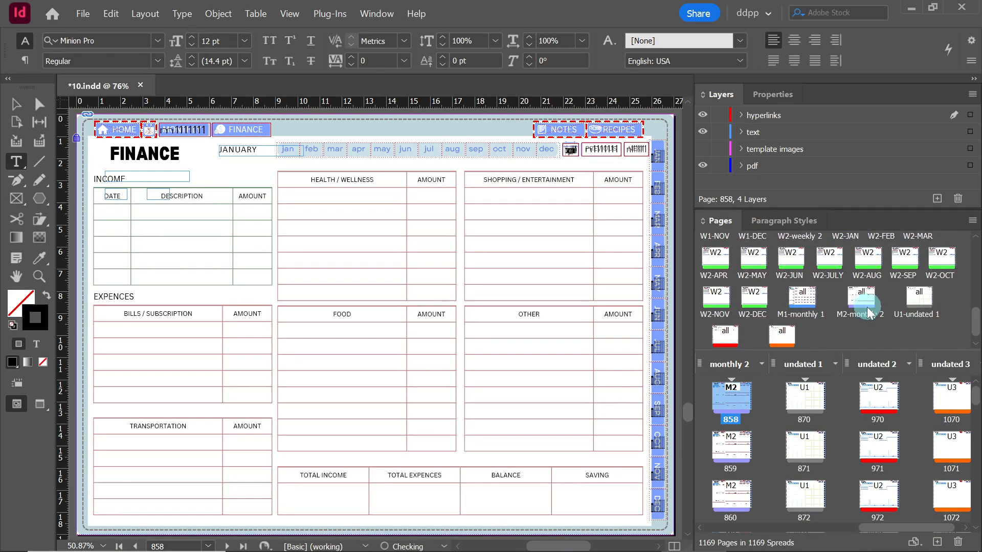
{"action": "double_click", "coordinate": [859, 302]}
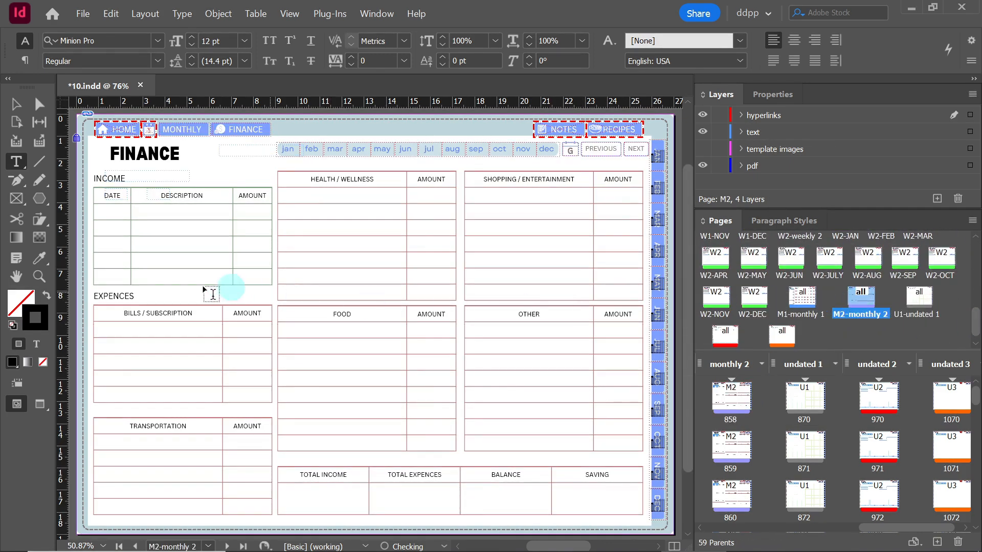
{"action": "left_click", "coordinate": [39, 276]}
{"action": "left_click_drag", "start_coordinate": [580, 137], "coordinate": [248, 193]}
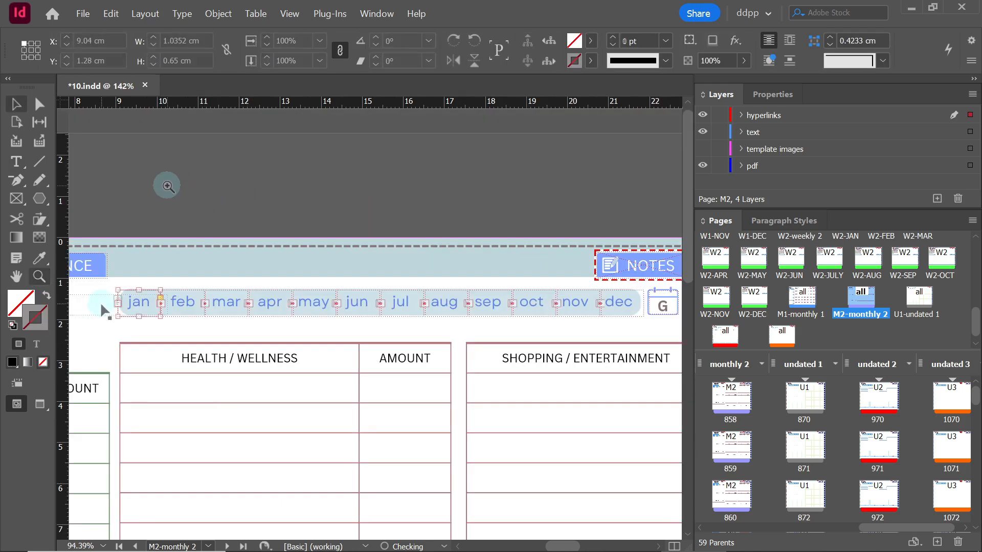
{"action": "left_click", "coordinate": [102, 304]}
{"action": "left_click_drag", "start_coordinate": [166, 305], "coordinate": [113, 307]}
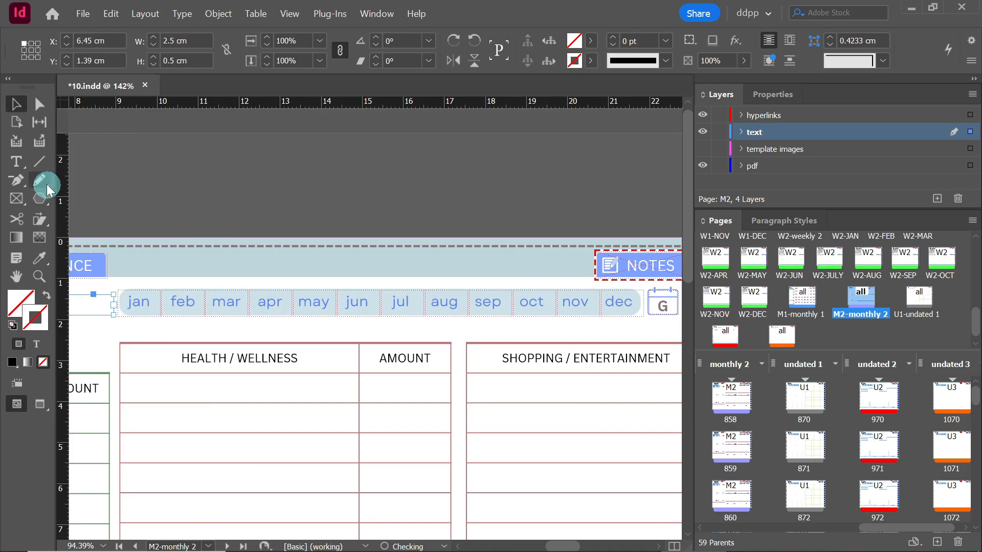
- Paste the copied m2222222 text into the twelve frames over the jan to dec labels and set its horizontal scale to 25%
{"action": "left_click", "coordinate": [16, 161]}
{"action": "key", "text": "ctrl+v"}
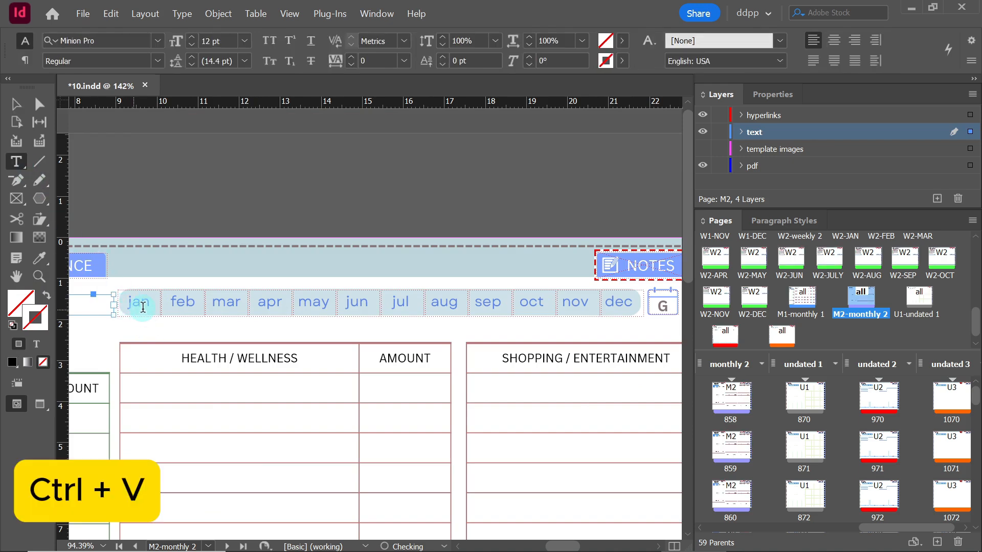
{"action": "left_click", "coordinate": [139, 301]}
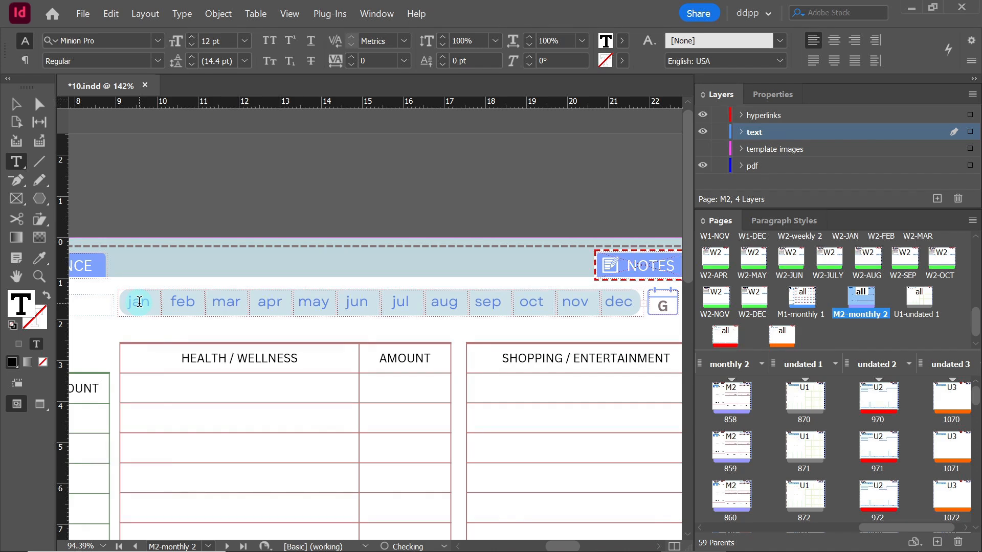
{"action": "key", "text": "ctrl+a"}
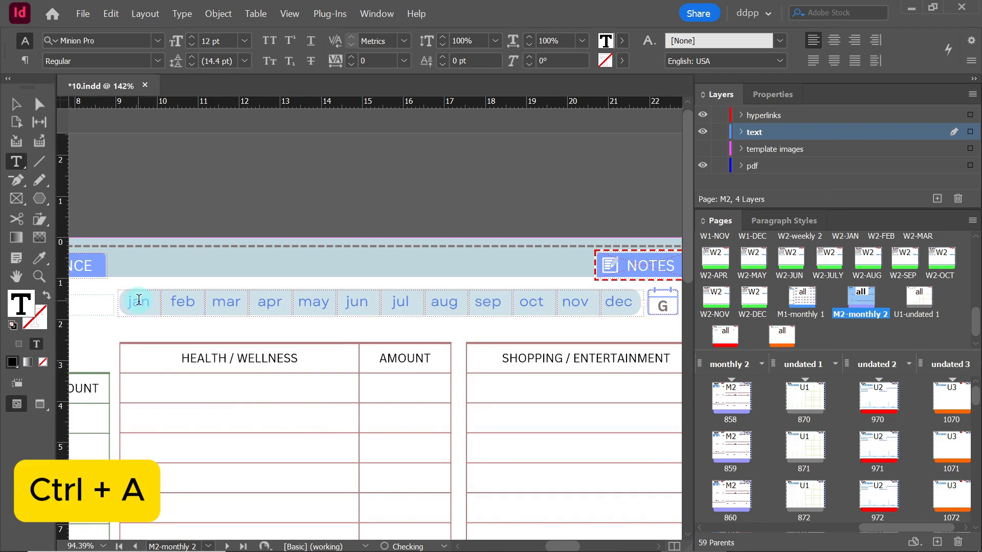
{"action": "left_click", "coordinate": [584, 40]}
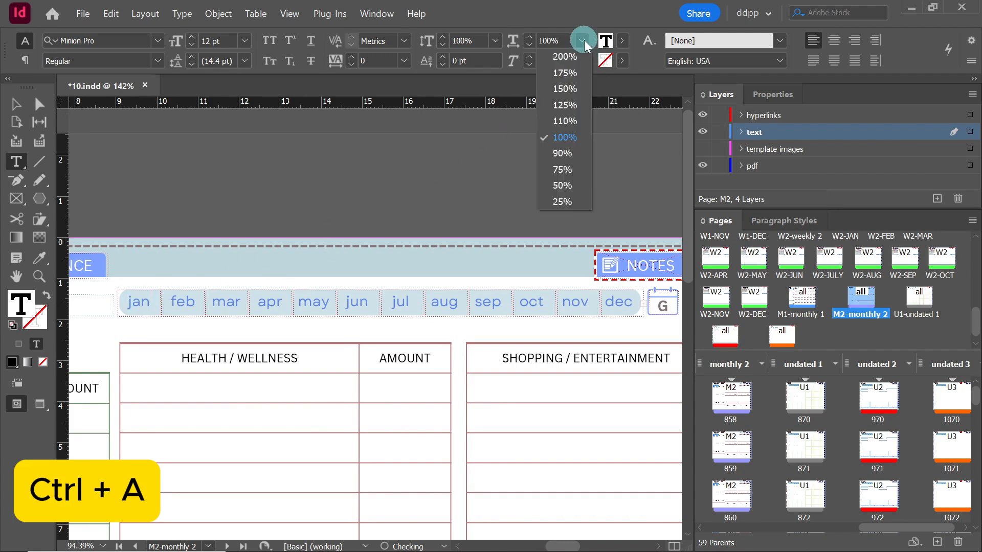
{"action": "left_click", "coordinate": [566, 199]}
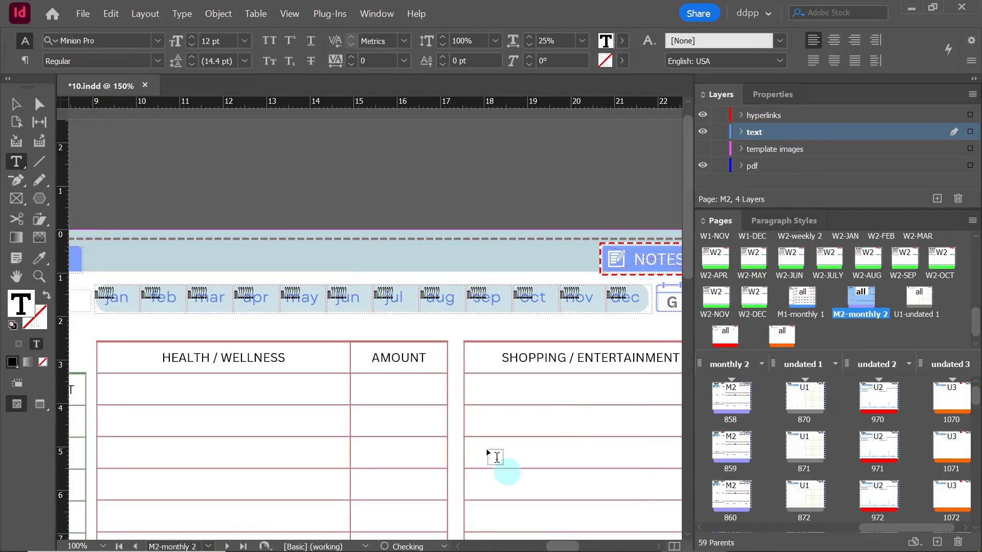
- Set the vertical justification of all twelve month hyperlink frames to Center in the Text Frame Options
{"action": "left_click", "coordinate": [16, 104]}
{"action": "left_click_drag", "start_coordinate": [621, 326], "coordinate": [128, 291]}
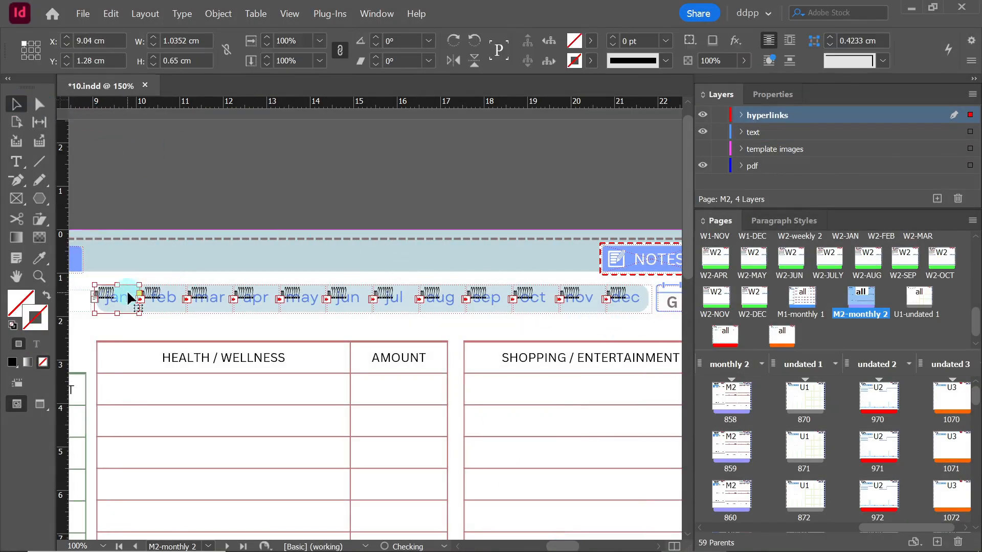
{"action": "left_click", "coordinate": [771, 97]}
{"action": "scroll", "coordinate": [925, 117], "scroll_direction": "down", "scroll_amount": 6}
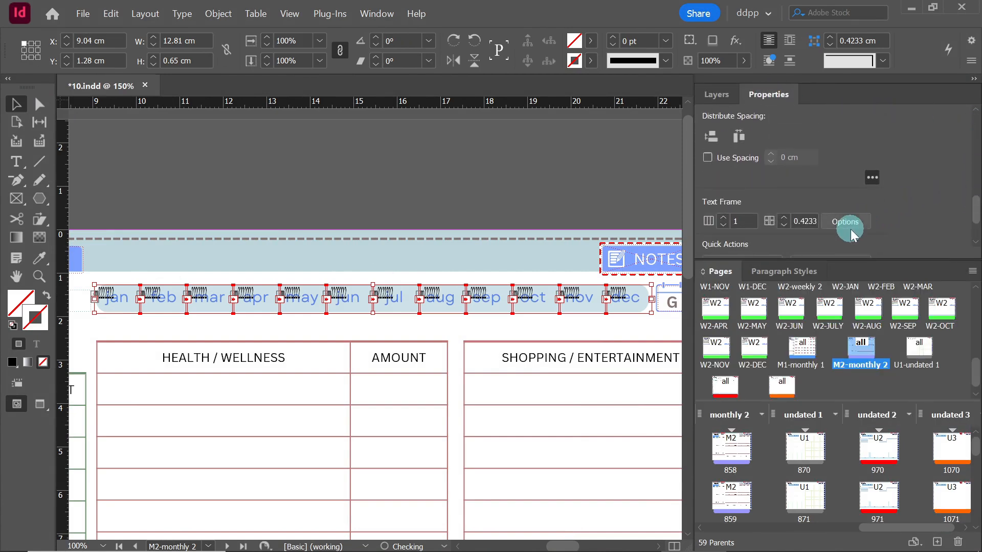
{"action": "left_click", "coordinate": [849, 223]}
{"action": "left_click", "coordinate": [685, 390]}
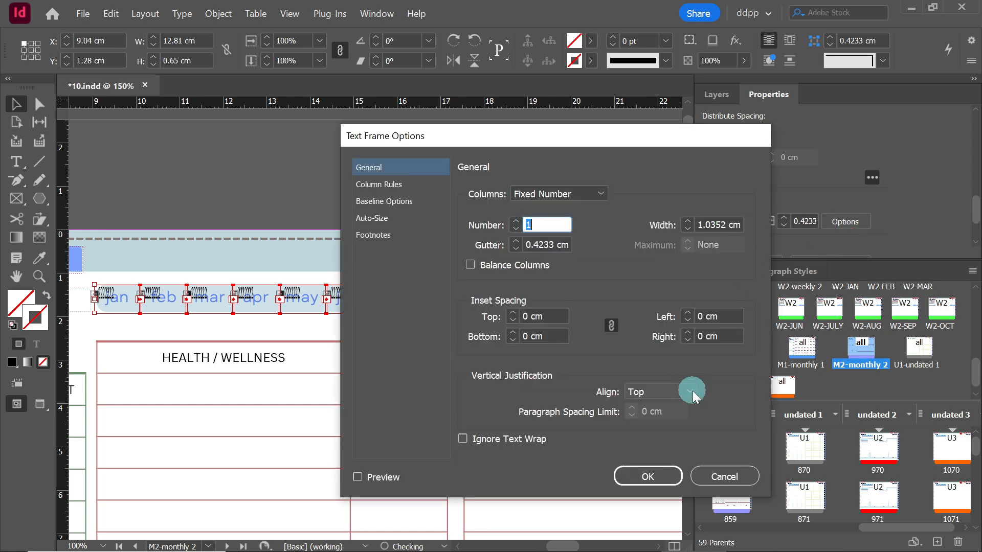
{"action": "left_click", "coordinate": [668, 413]}
{"action": "key", "text": "Return"}
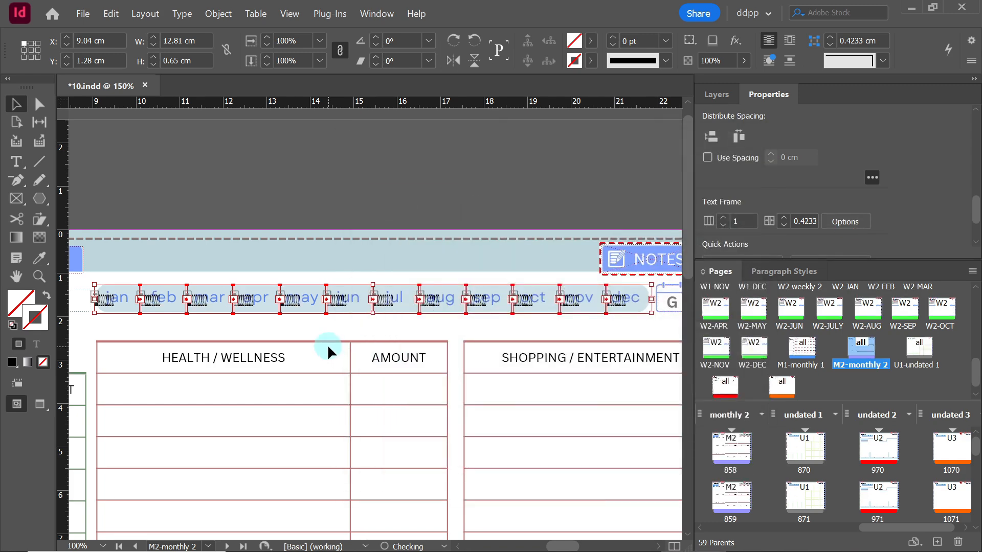
- Center-align all text in the month hyperlink frames and raise its horizontal scale to about 36% to fill the frames
{"action": "left_click", "coordinate": [15, 161]}
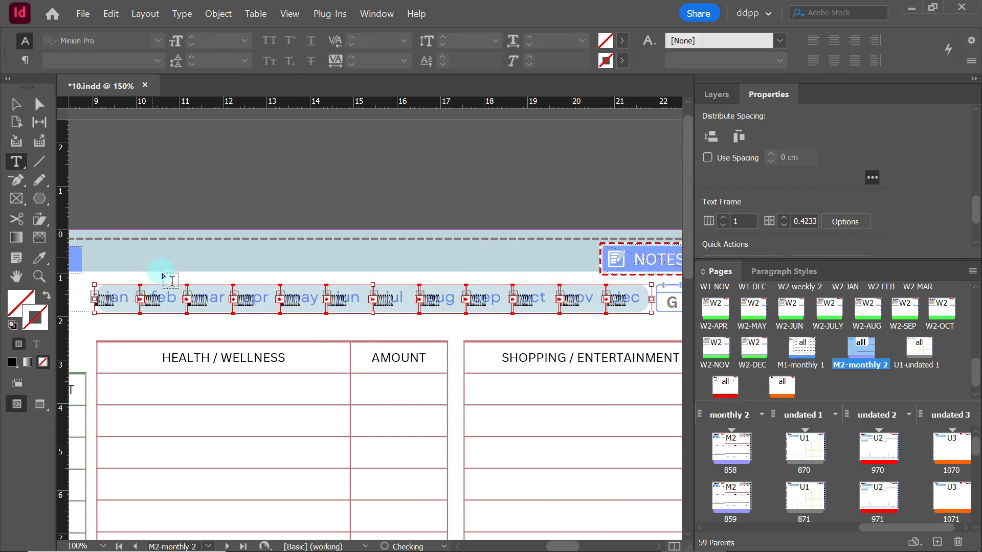
{"action": "left_click", "coordinate": [124, 302]}
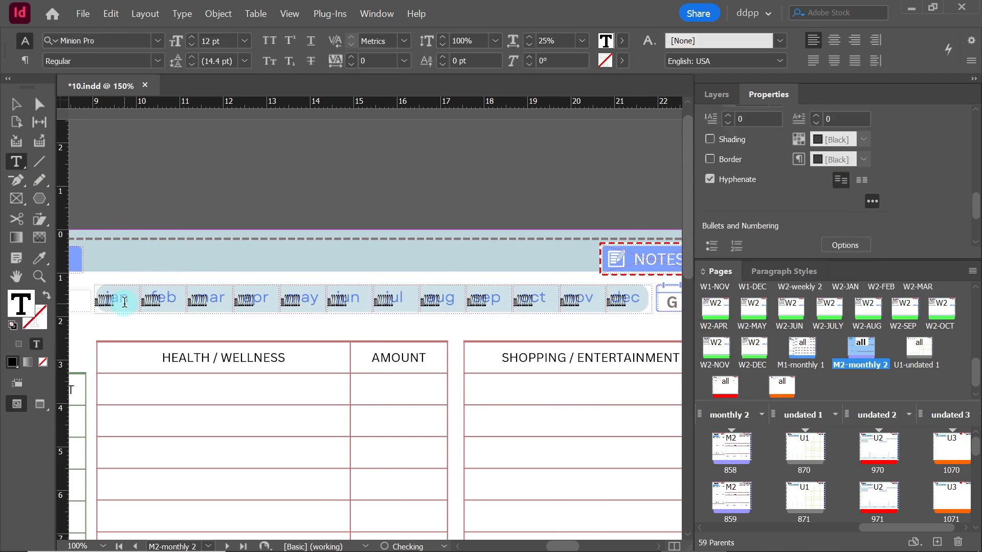
{"action": "key", "text": "ctrl+a"}
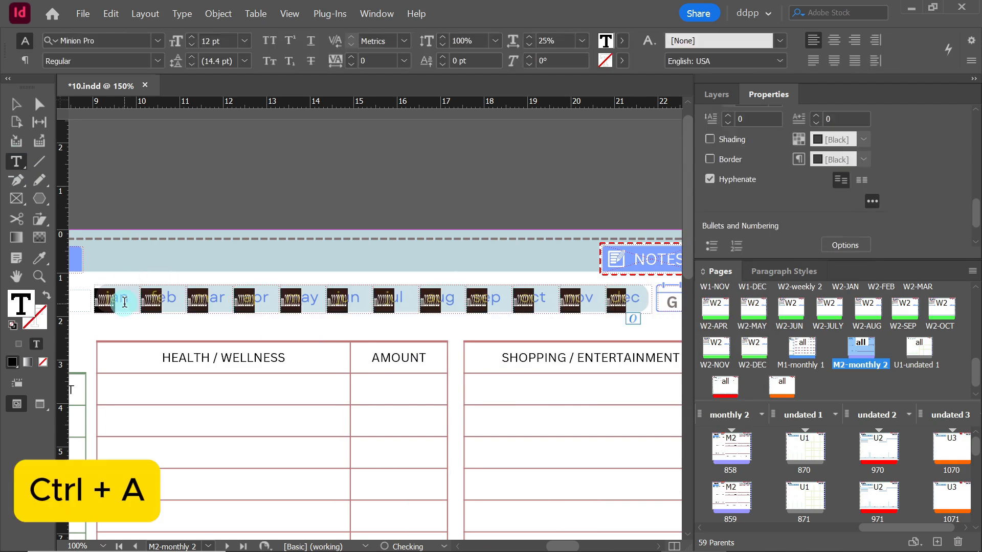
{"action": "left_click", "coordinate": [829, 44]}
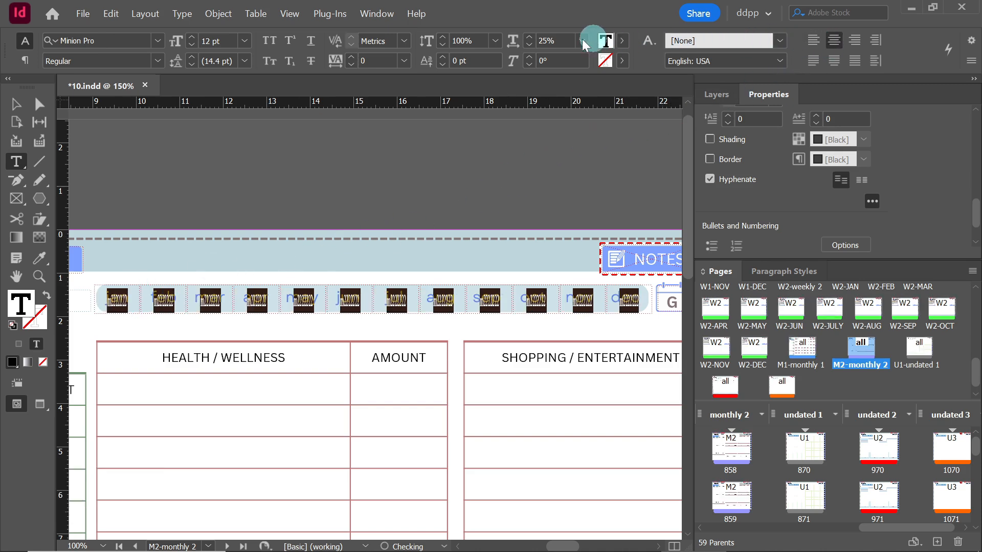
{"action": "left_click", "coordinate": [529, 37]}
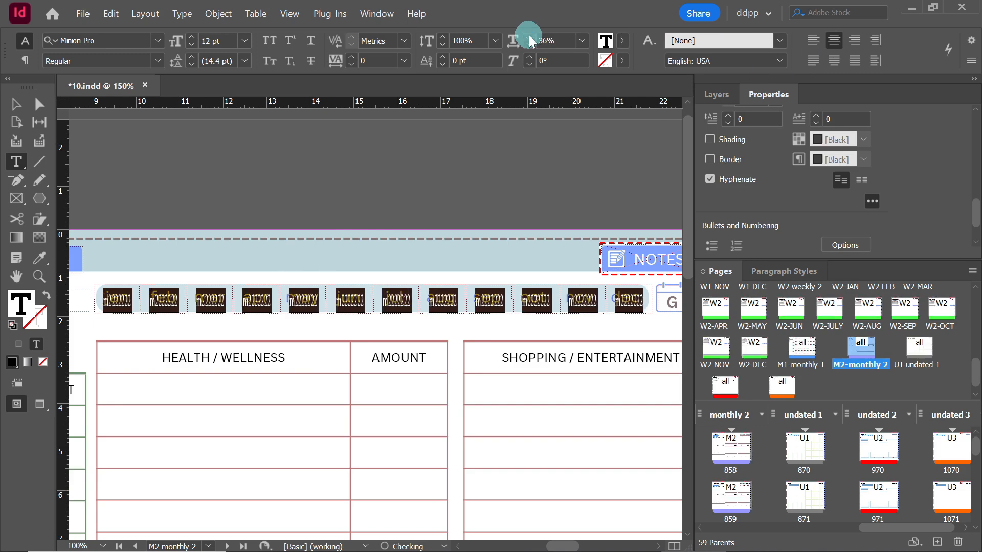
{"action": "left_click", "coordinate": [529, 37]}
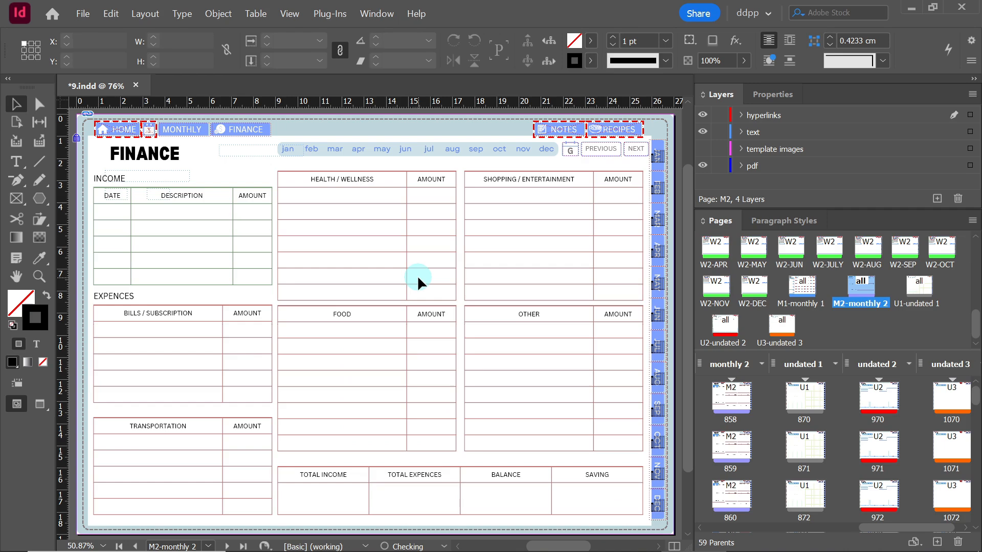
- Save the planner document under the new file name 10 as an InDesign 2023 document
{"action": "left_click", "coordinate": [83, 13]}
{"action": "left_click", "coordinate": [136, 109]}
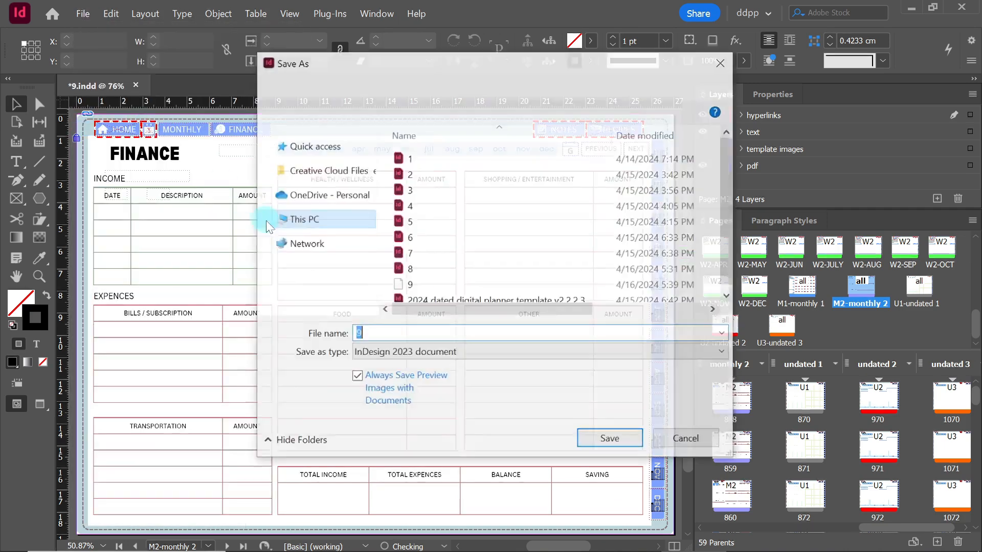
{"action": "type", "text": "10"}
{"action": "left_click", "coordinate": [599, 438]}
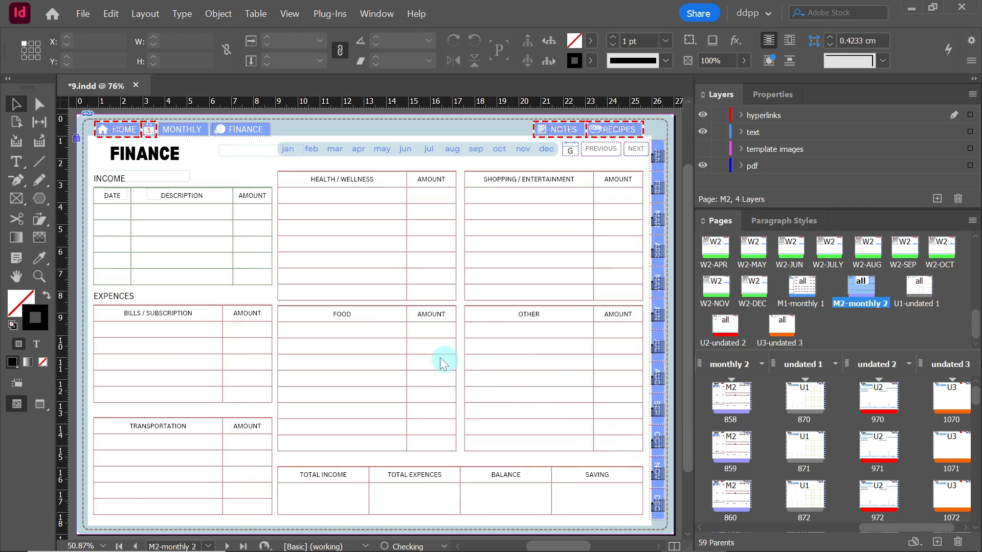